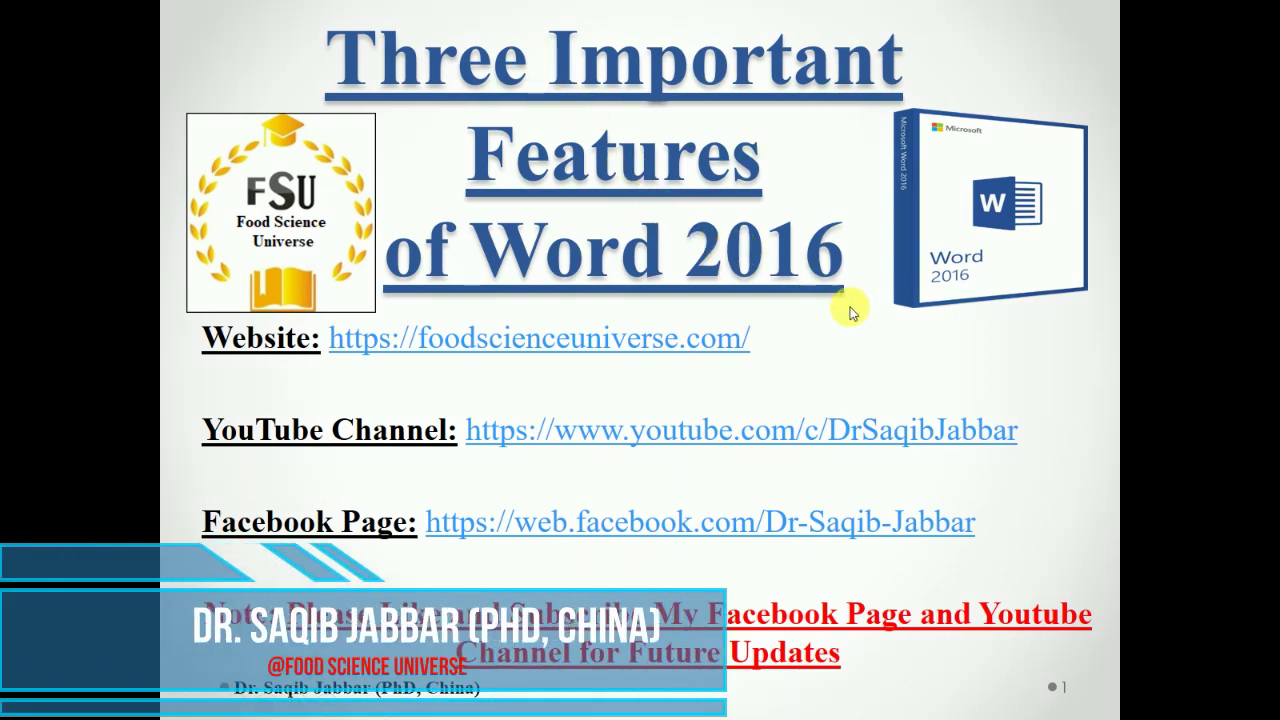
Advance to slide 2 listing three Word features, end the show, and bring up Thesis Protected.
click(851, 309)
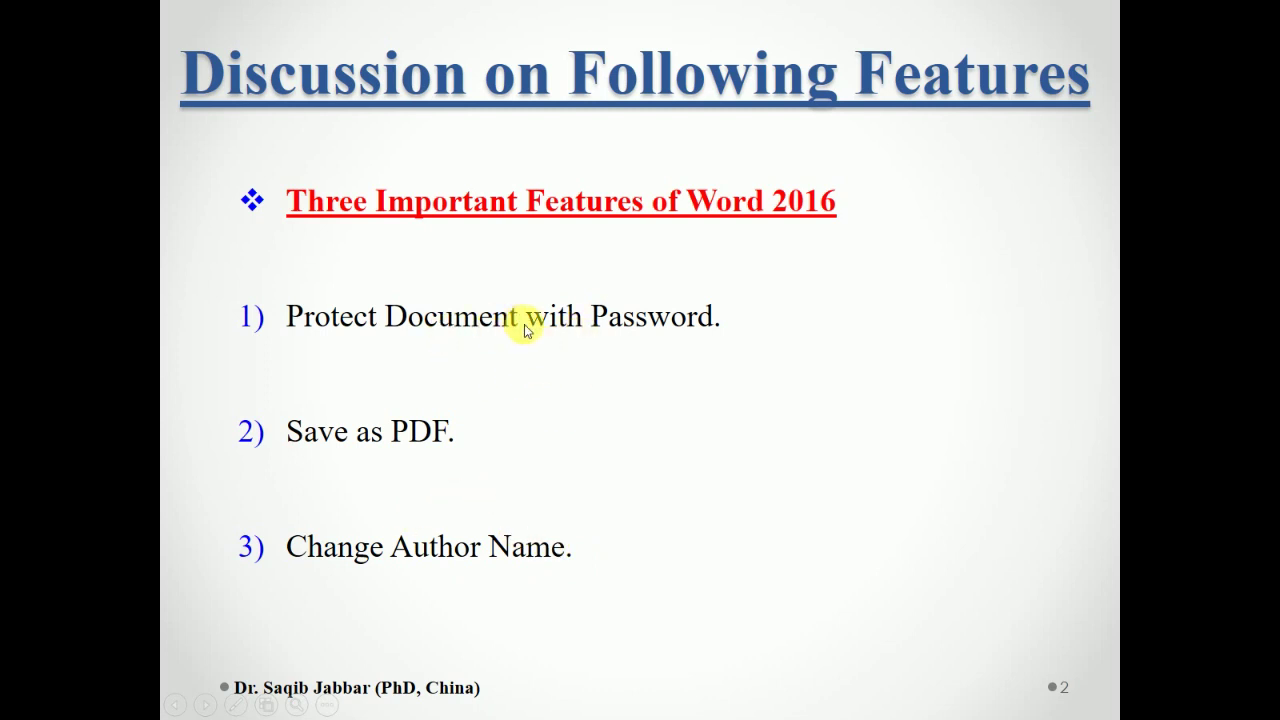
key(Escape)
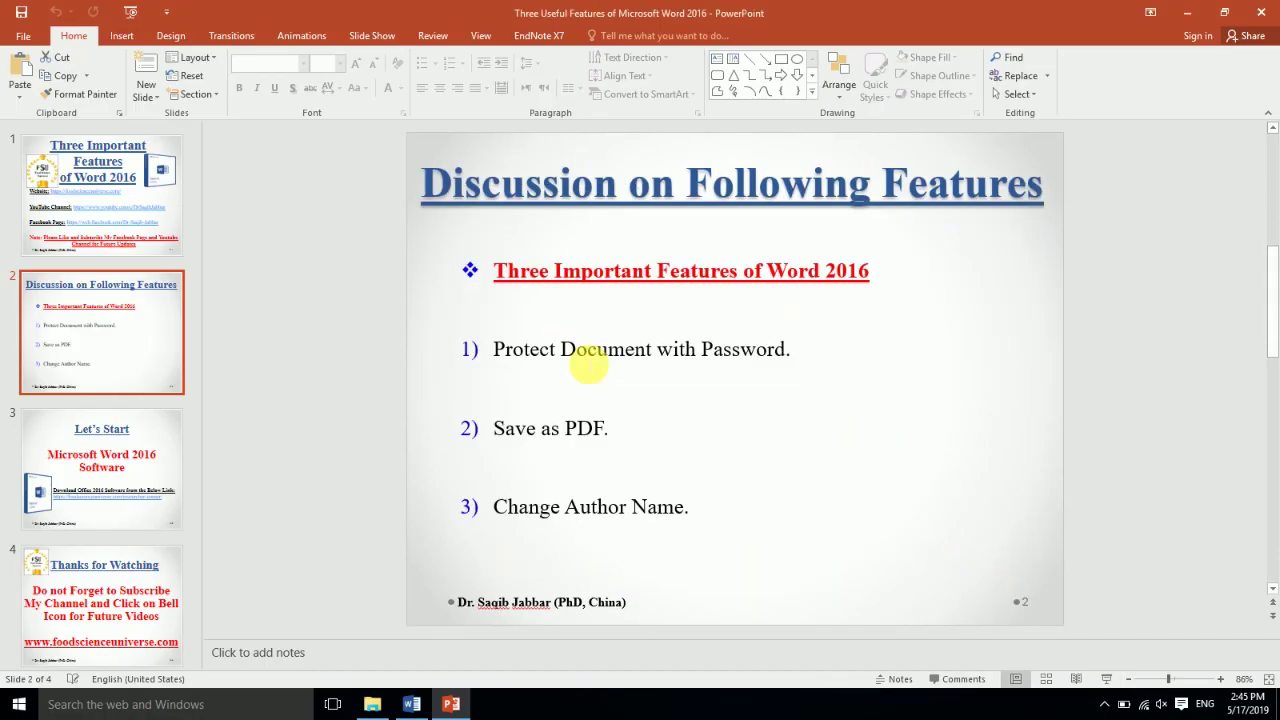
click(413, 705)
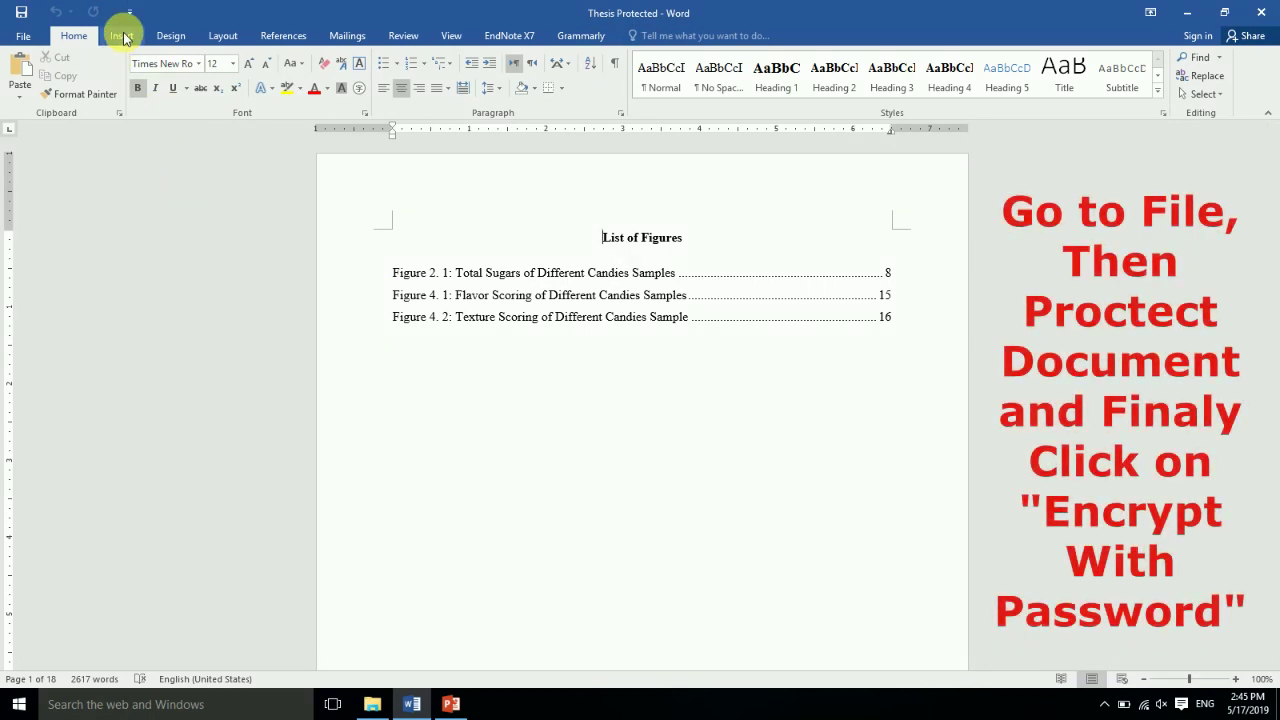
Choose Encrypt with Password from Protect Document on the Info page of Thesis Protected.
click(23, 36)
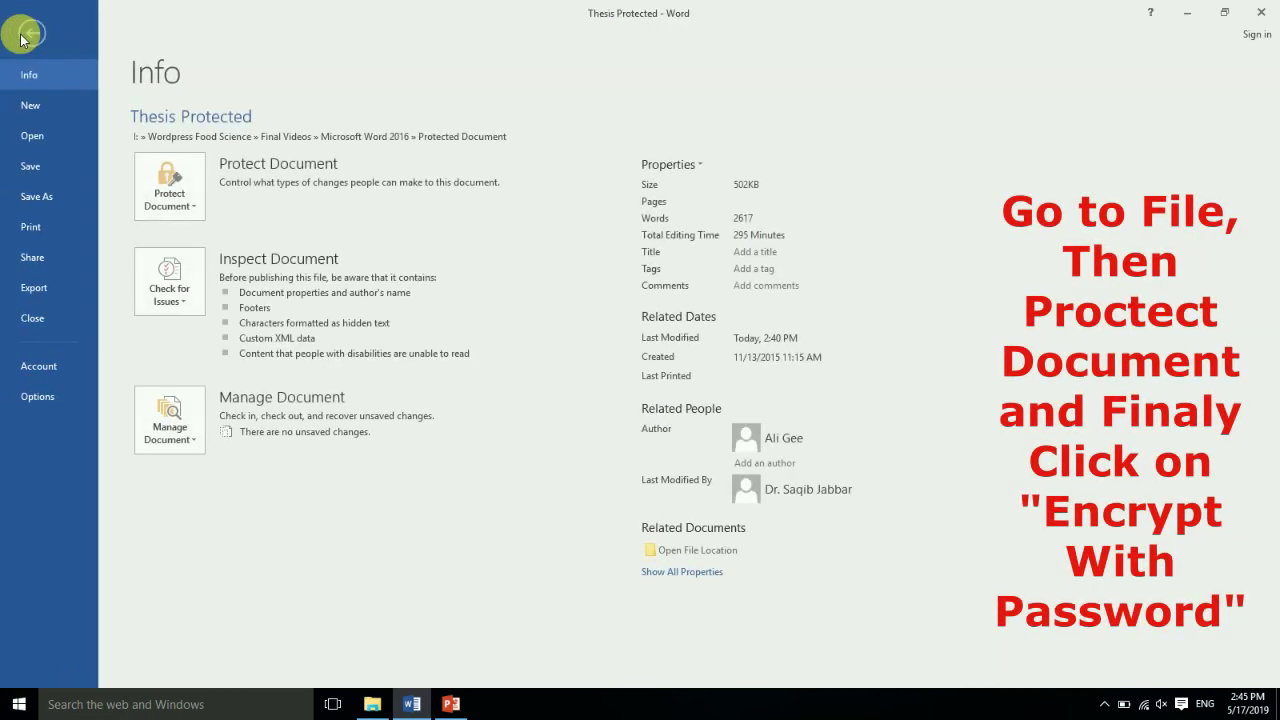
click(172, 214)
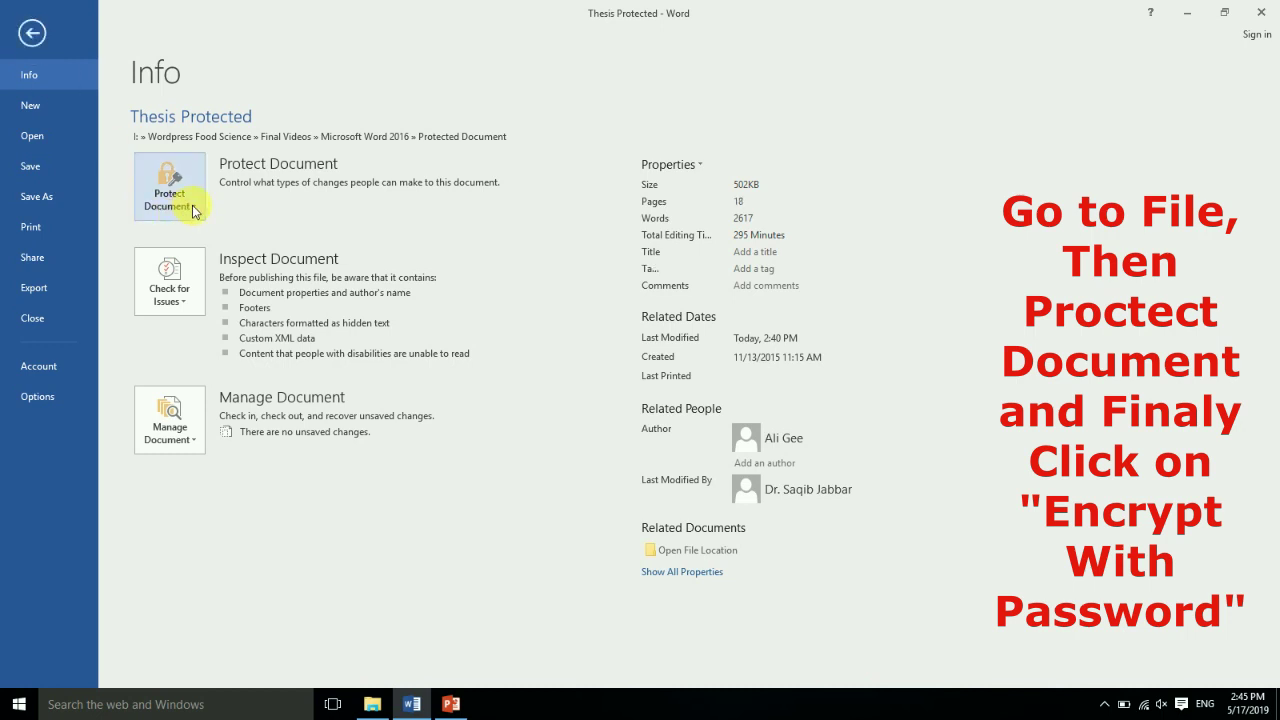
click(193, 210)
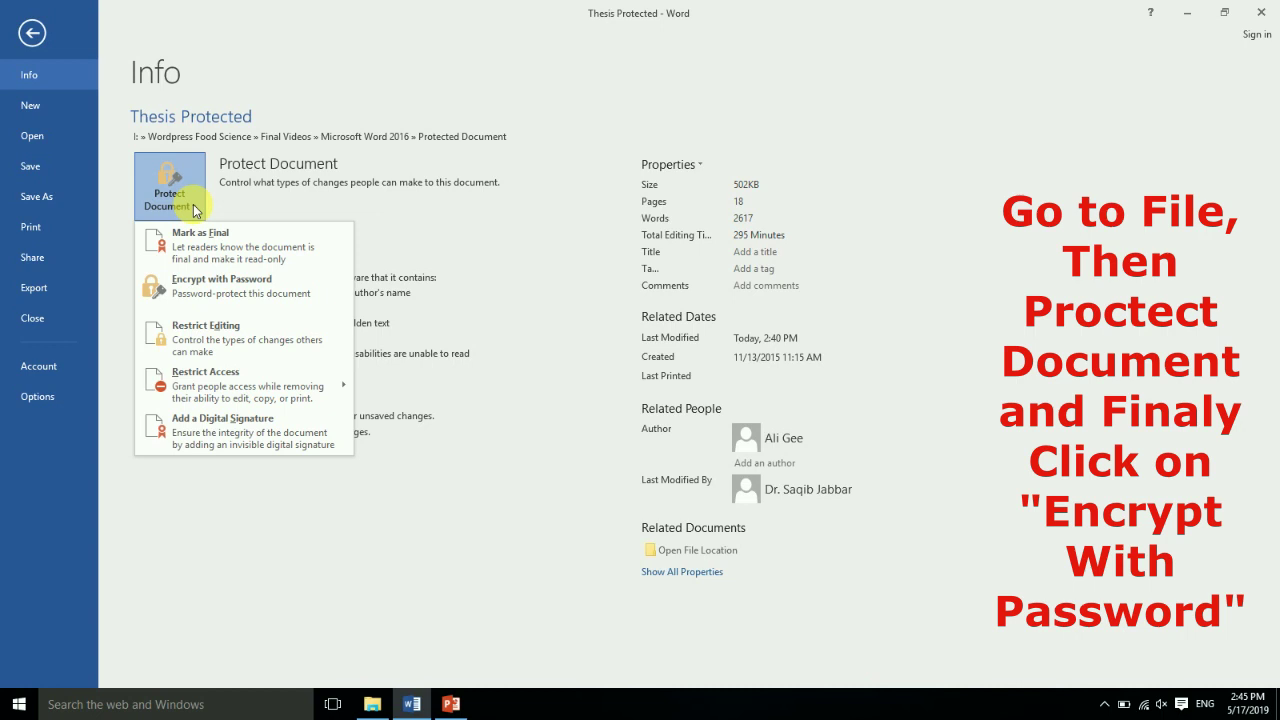
click(242, 294)
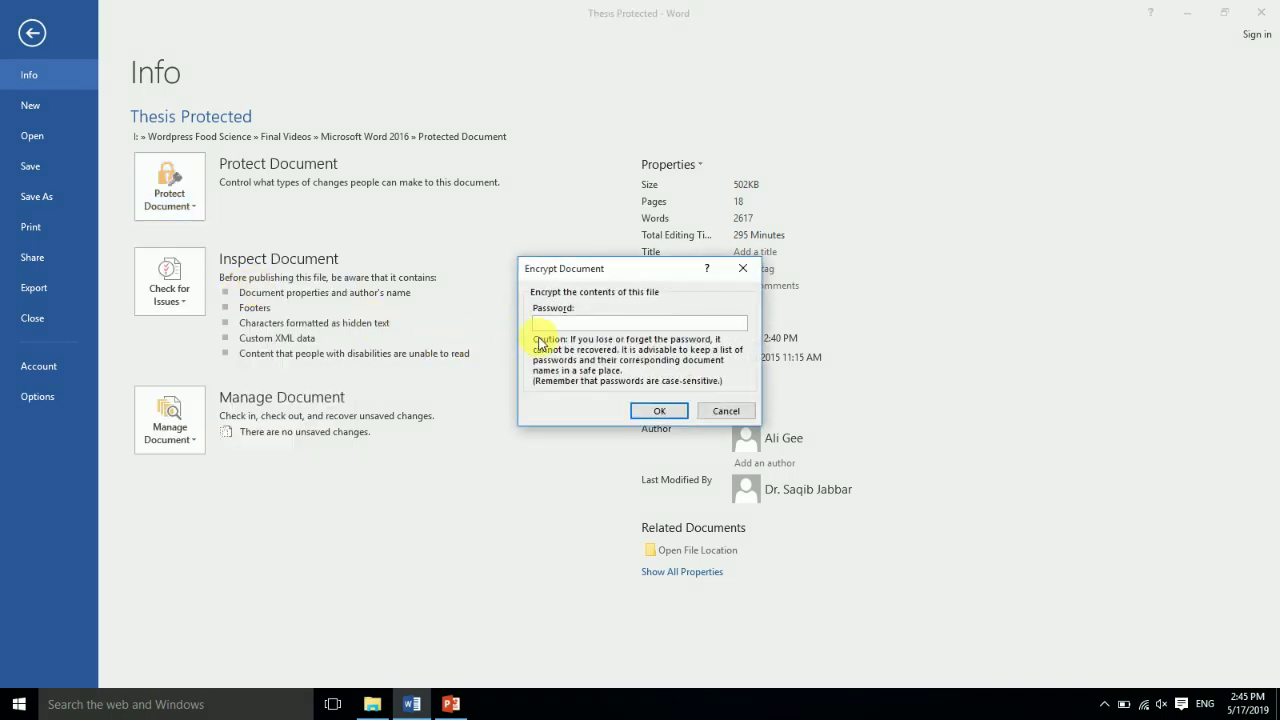
Encrypt the thesis with a password, confirm it, and close the document.
text(1)
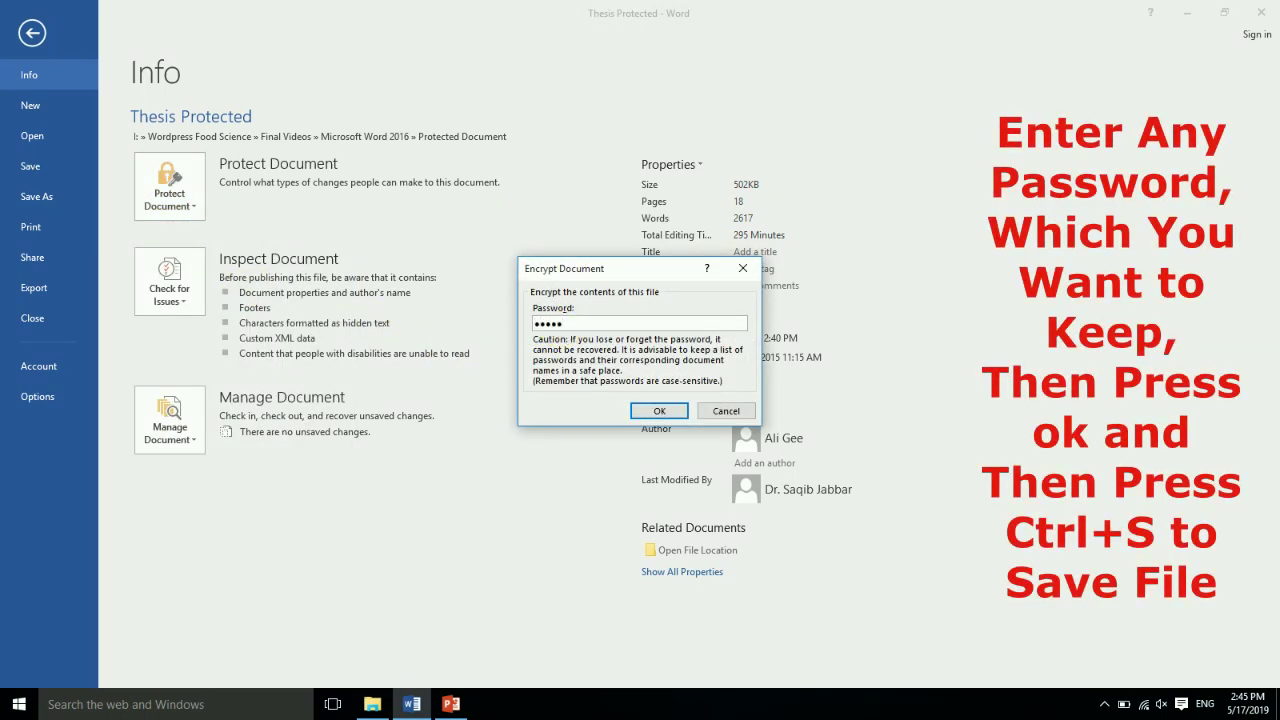
click(645, 410)
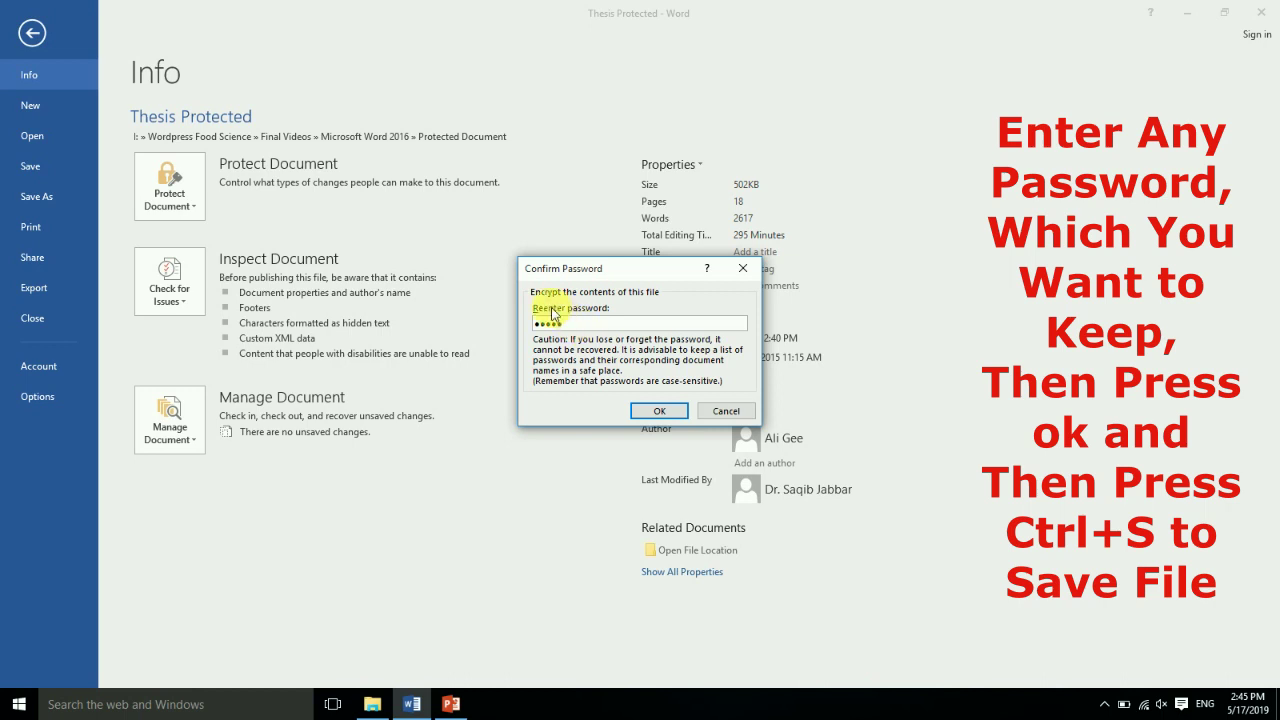
click(652, 410)
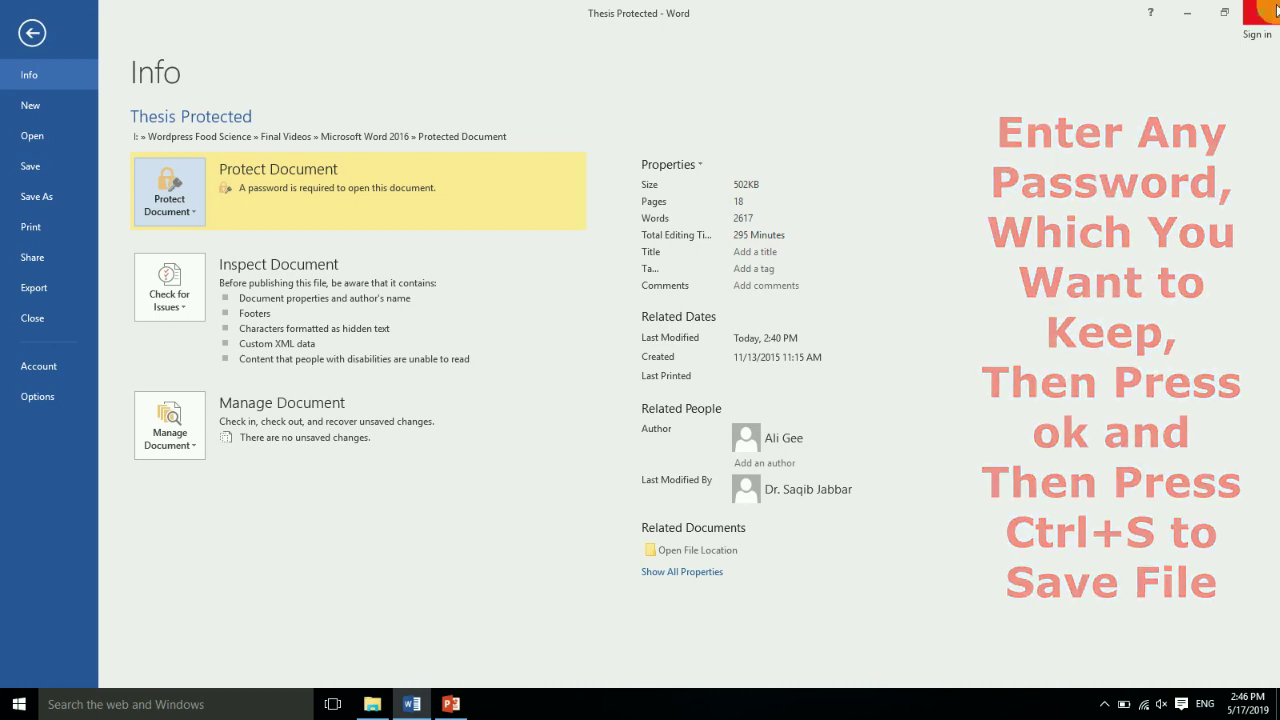
key(Escape)
click(1260, 12)
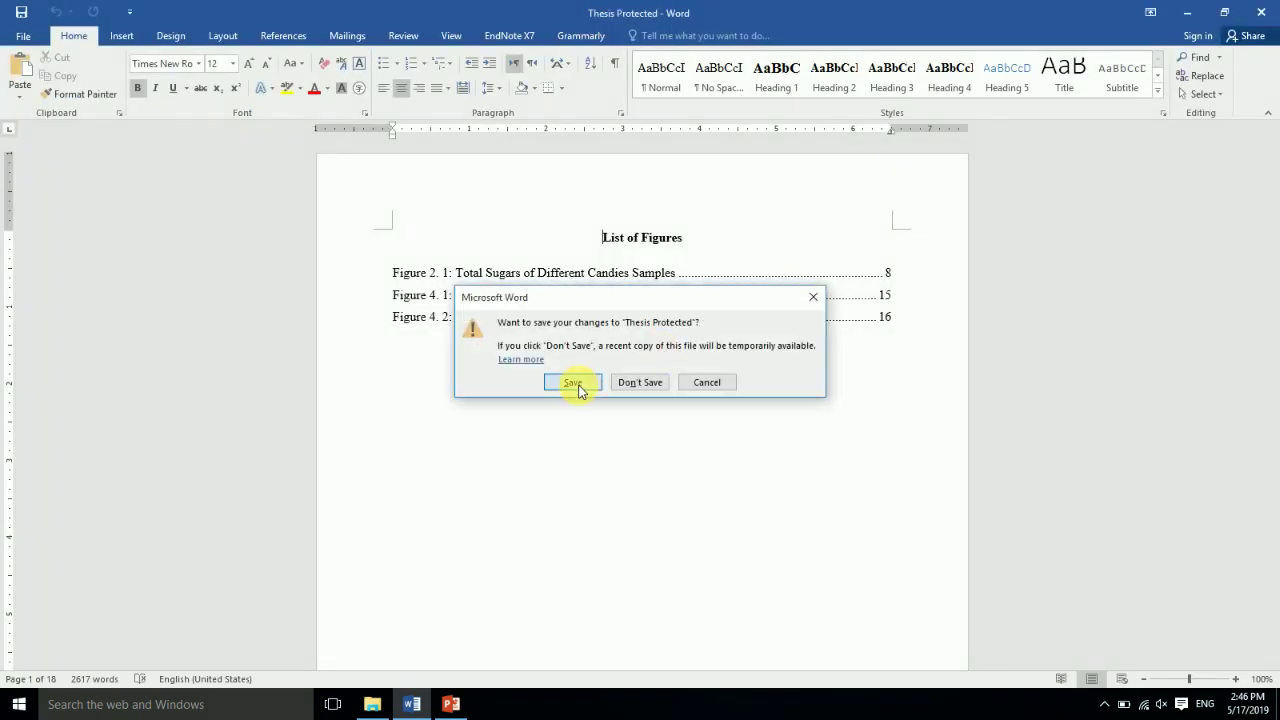
Save the changes, reopen Thesis Protected from its folder with its password, and return to Info.
click(576, 385)
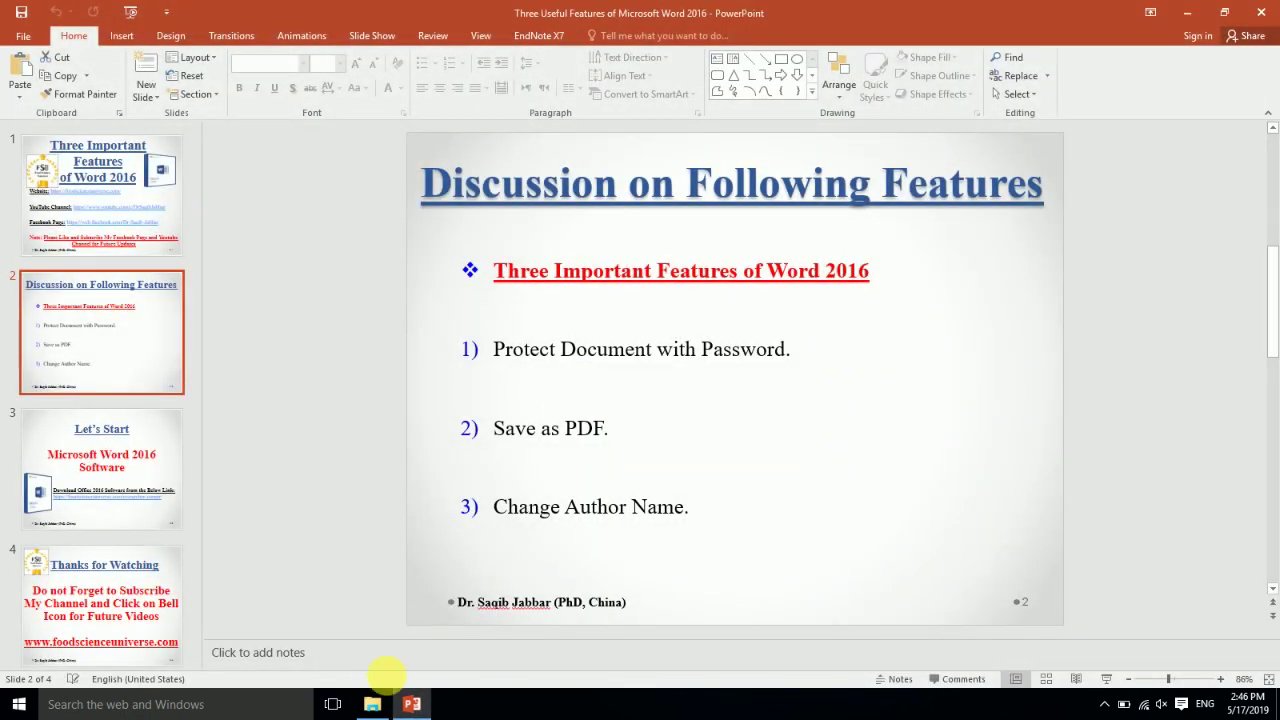
click(371, 705)
double_click(182, 174)
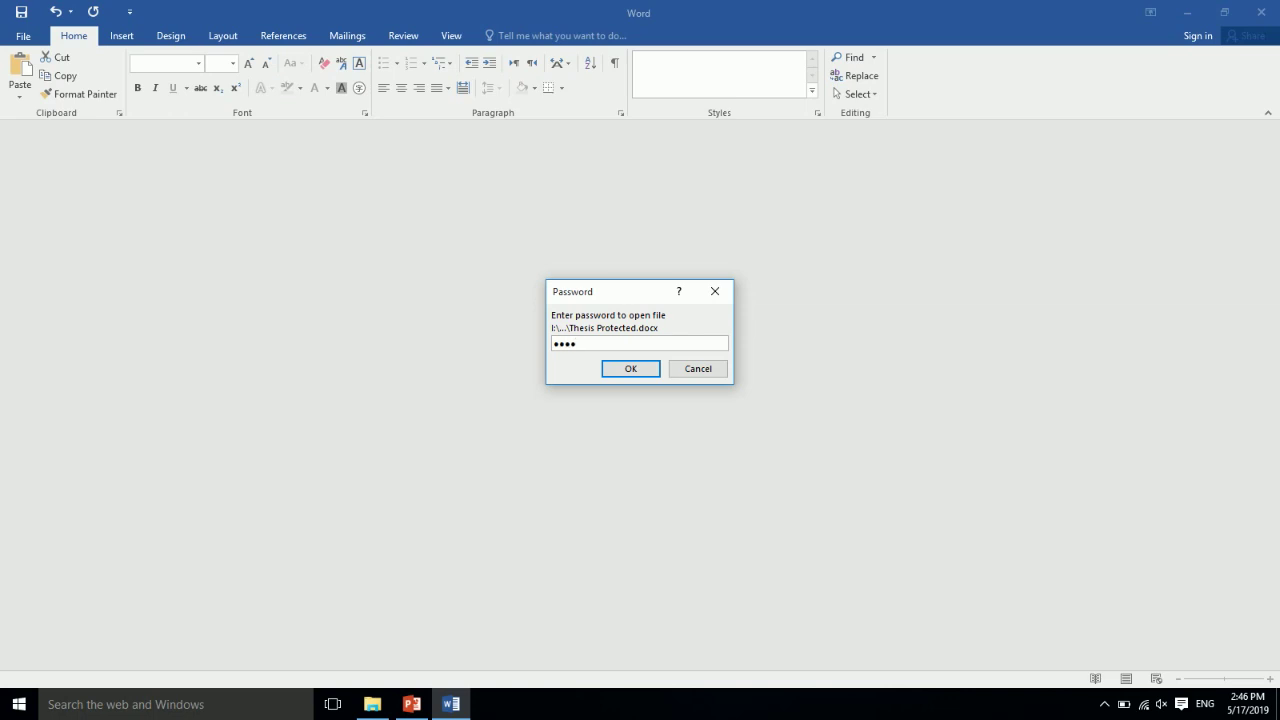
click(642, 372)
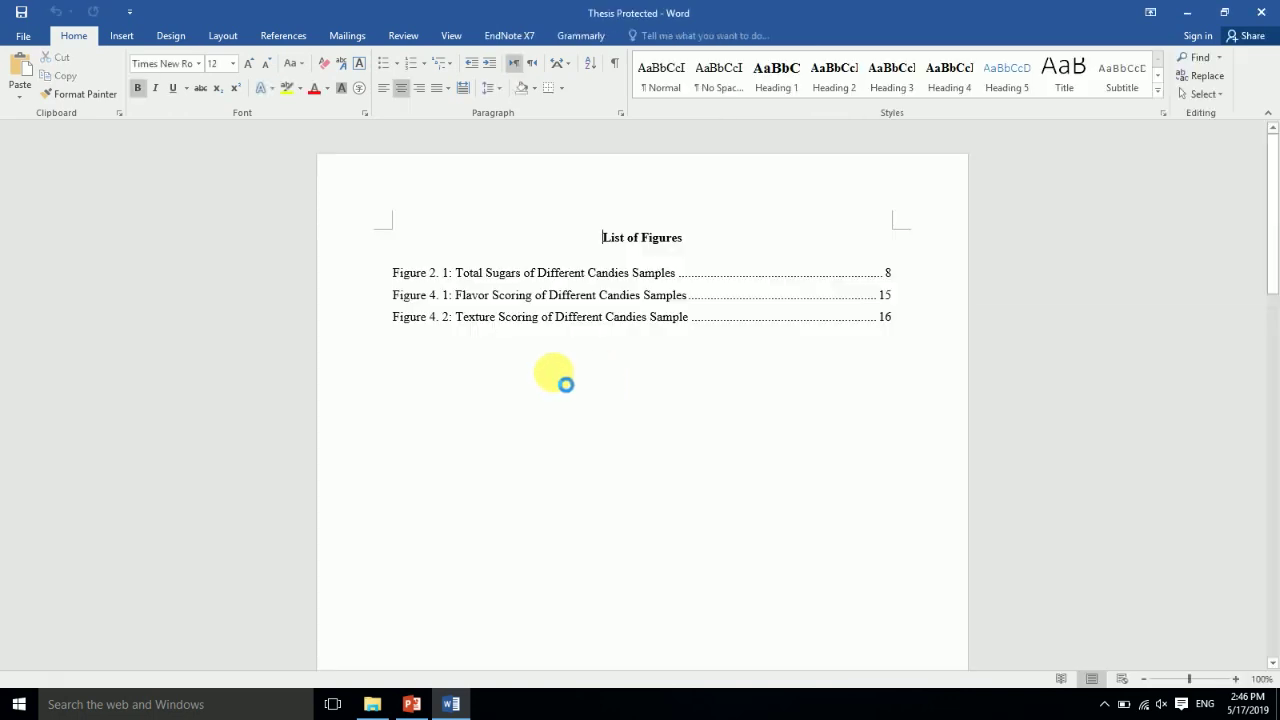
click(544, 356)
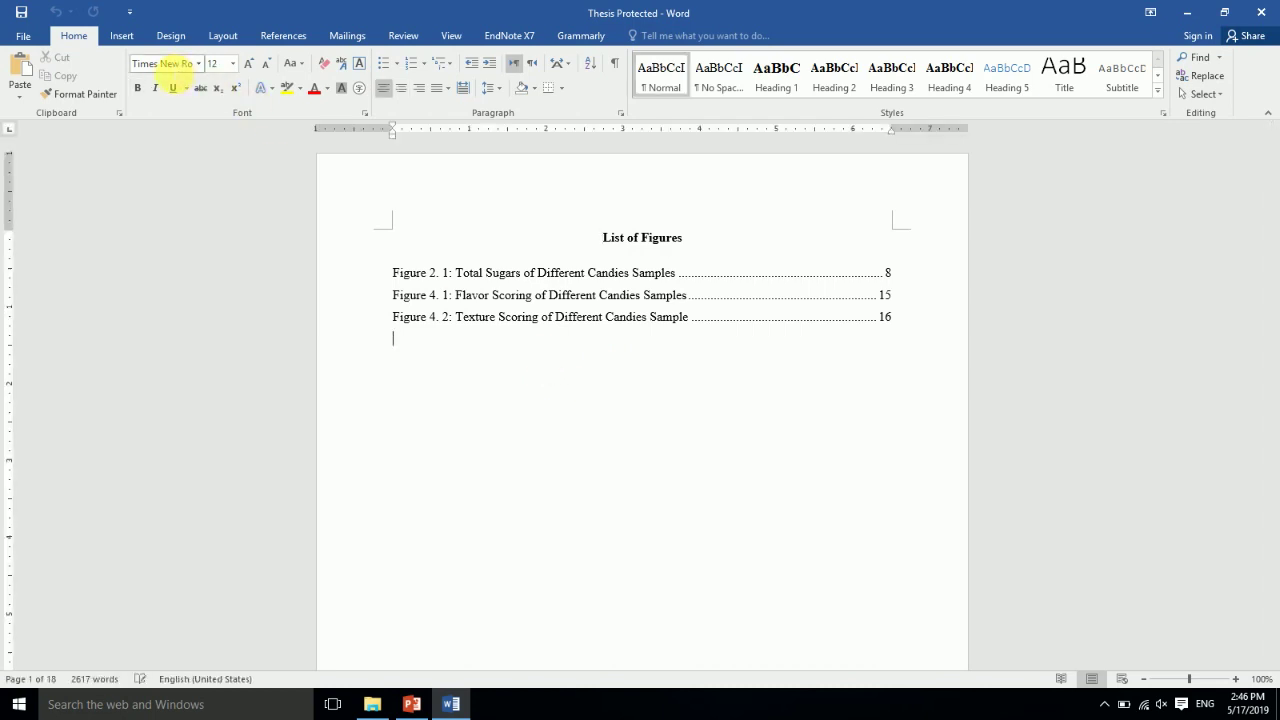
click(25, 35)
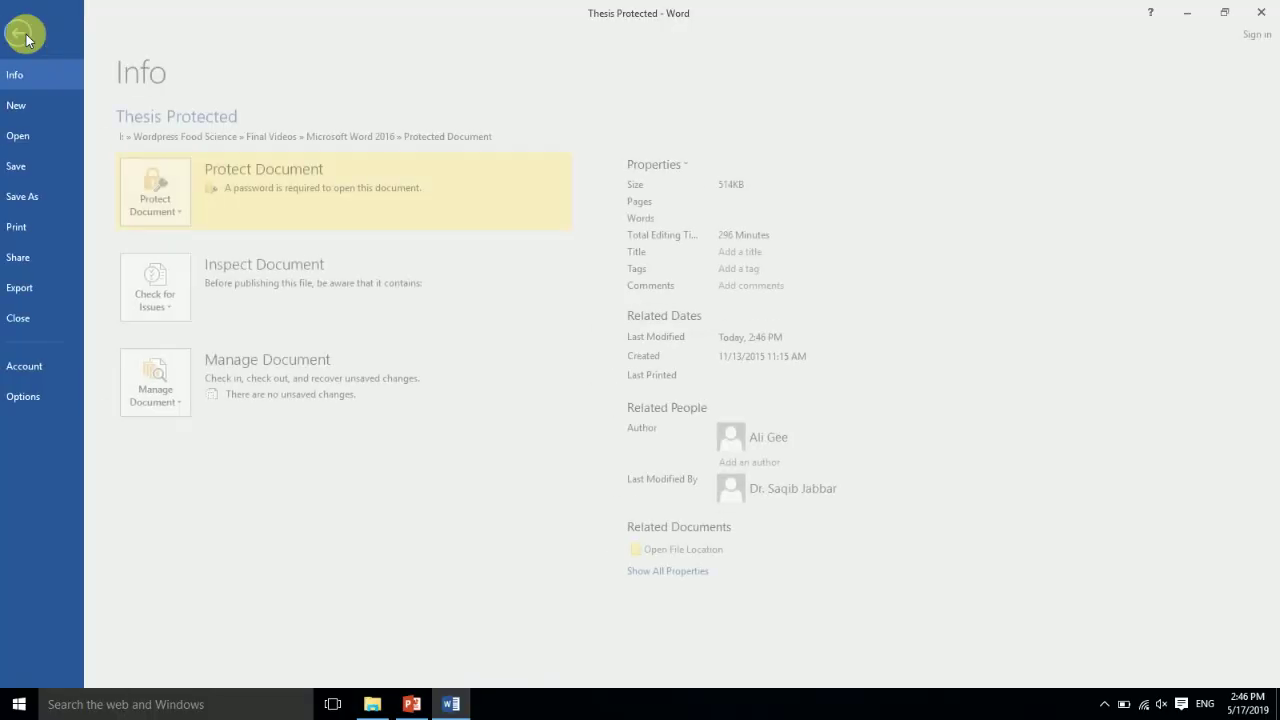
Choose Restrict Editing from the Protect Document list.
click(195, 212)
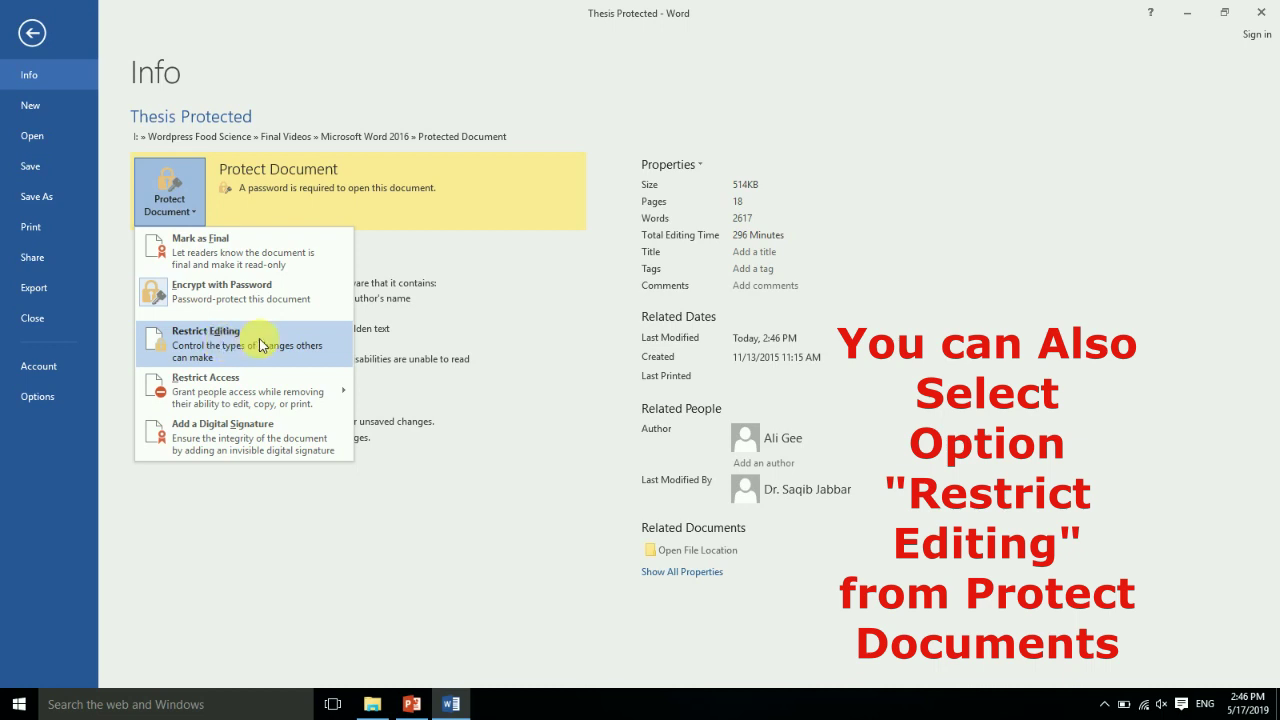
click(259, 340)
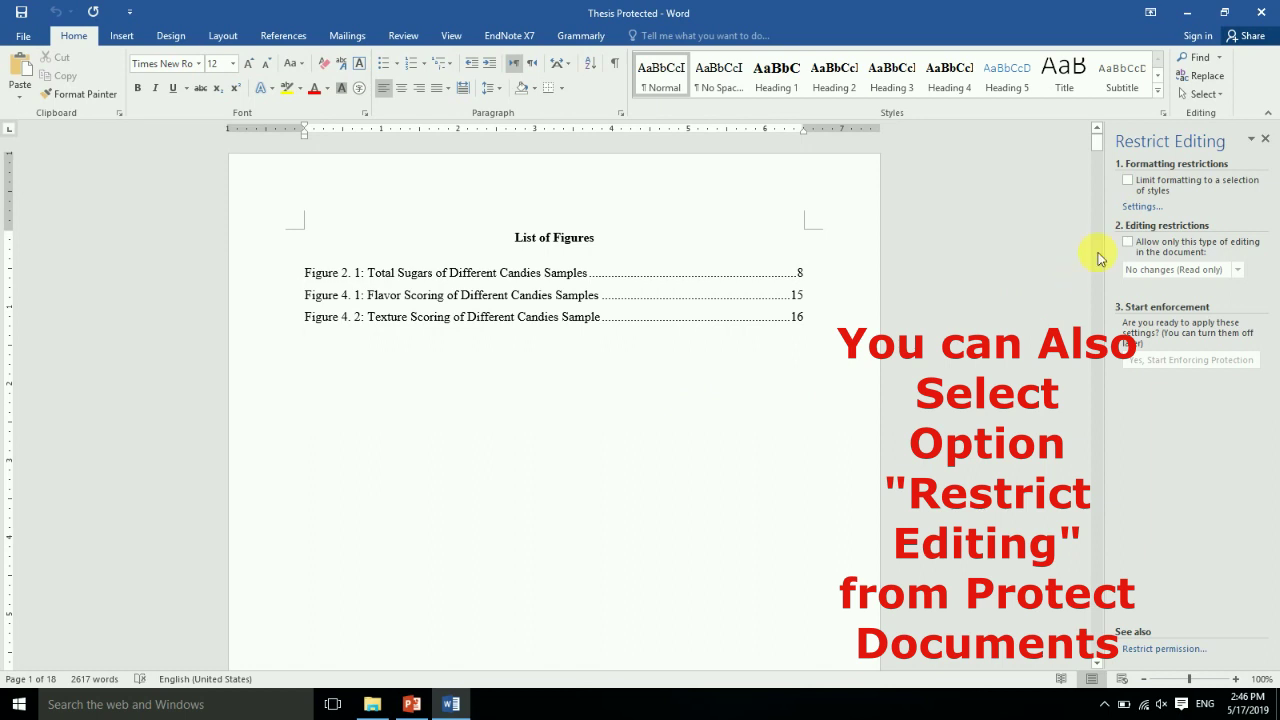
Limit formatting and allow only No changes (read-only) editing, then close the thesis.
click(1129, 182)
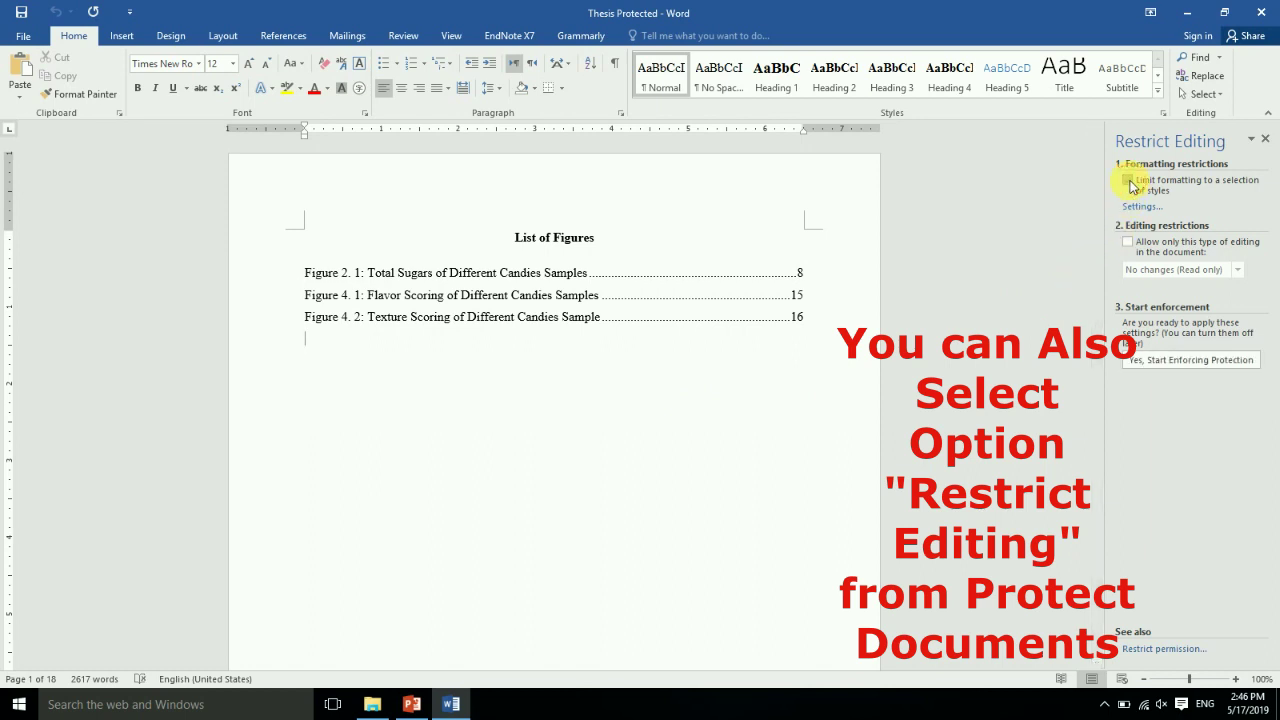
click(1129, 243)
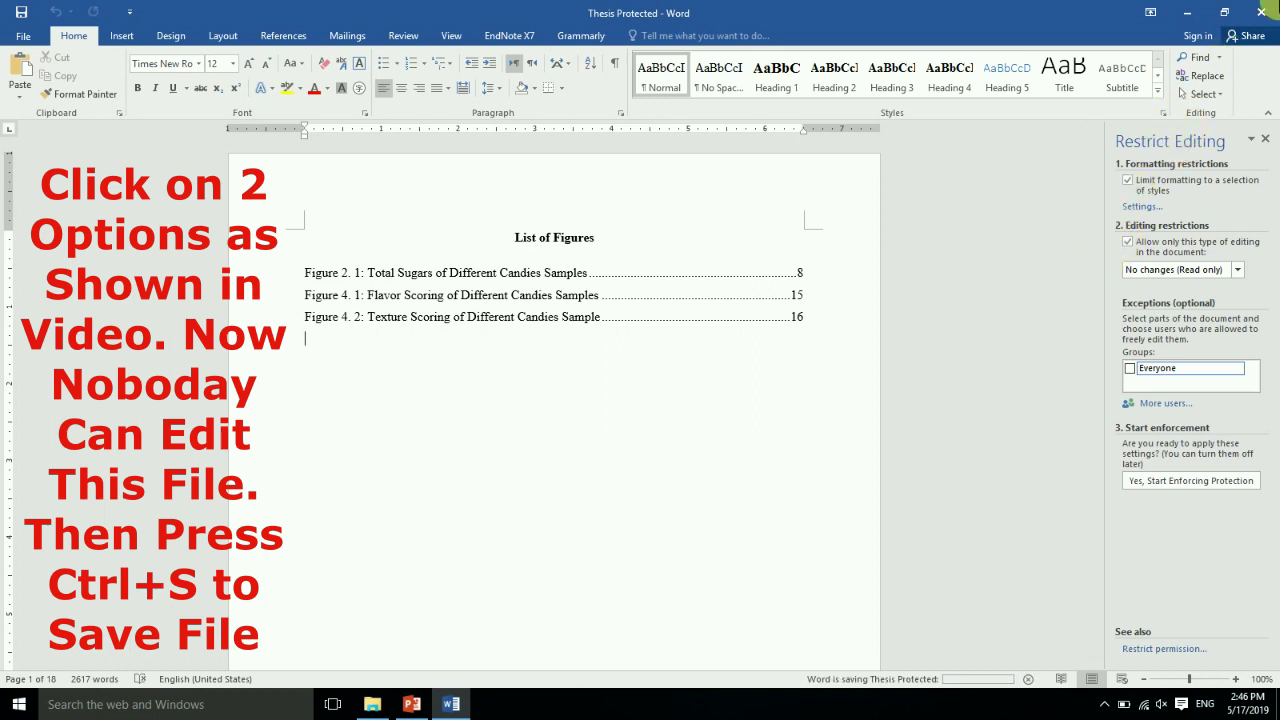
click(1261, 12)
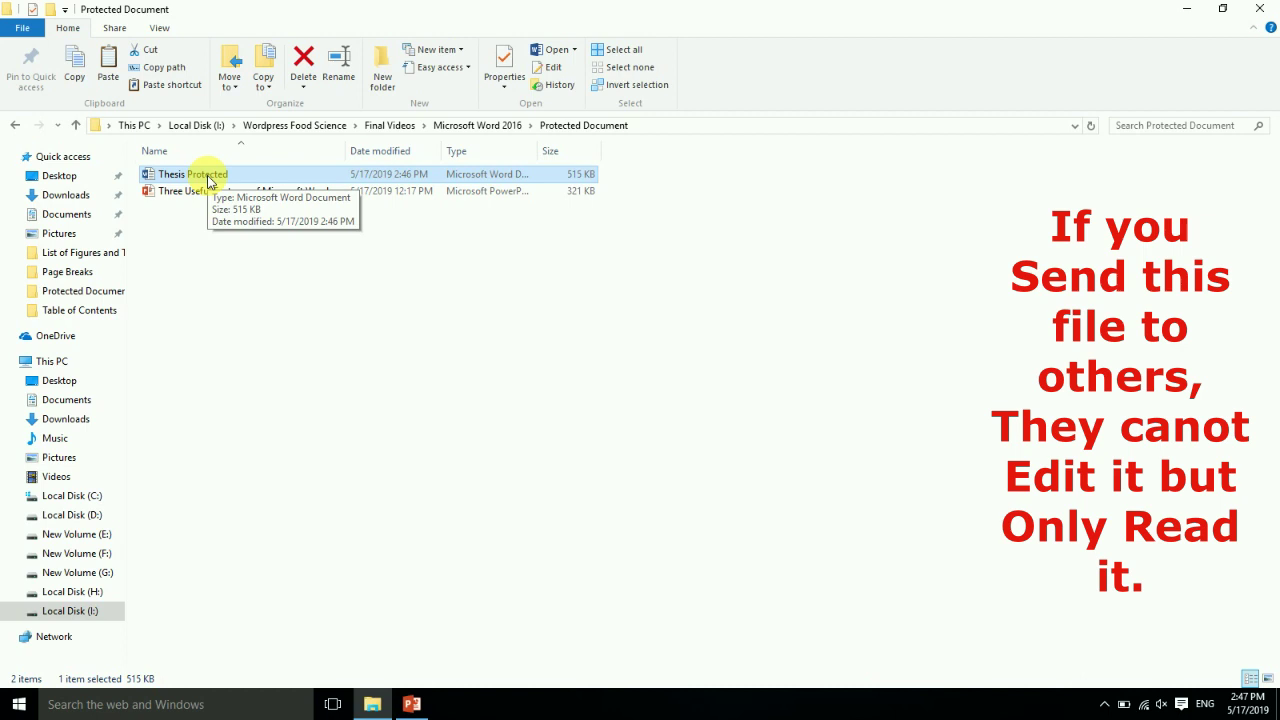
Reopen Thesis Protected with its password, check the PowerPoint slide, and return to Word.
double_click(208, 178)
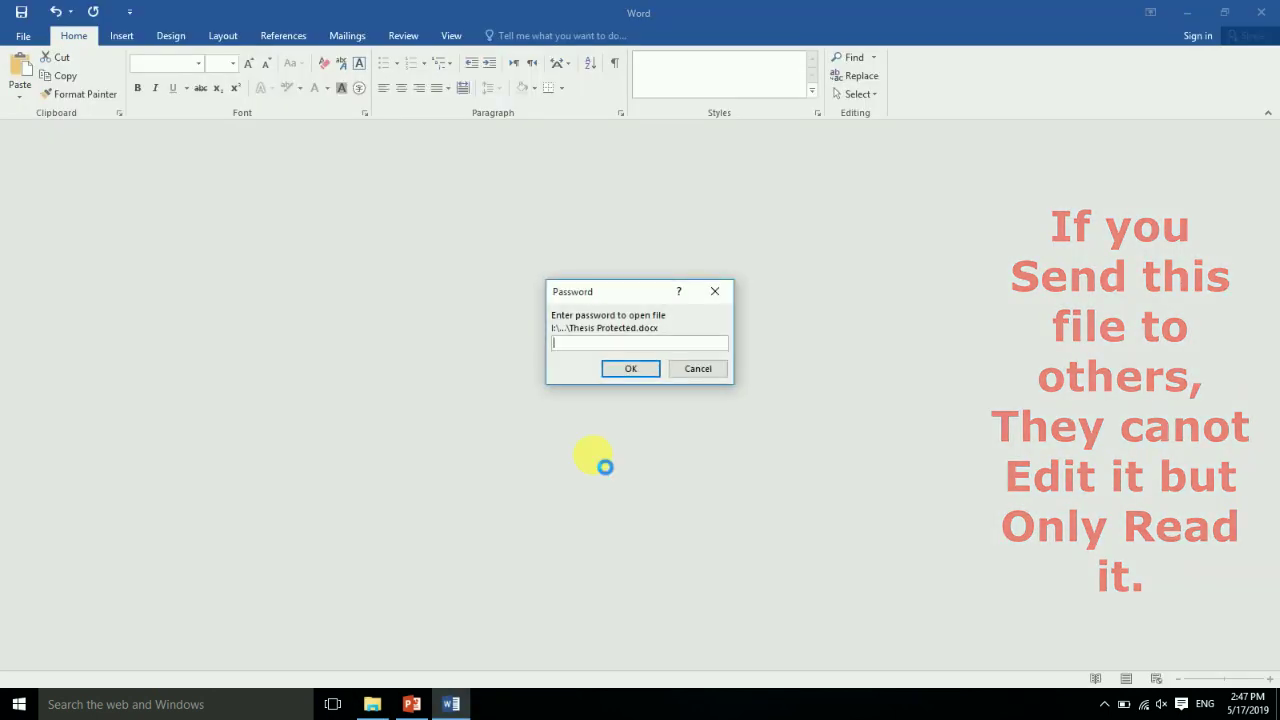
text(1)
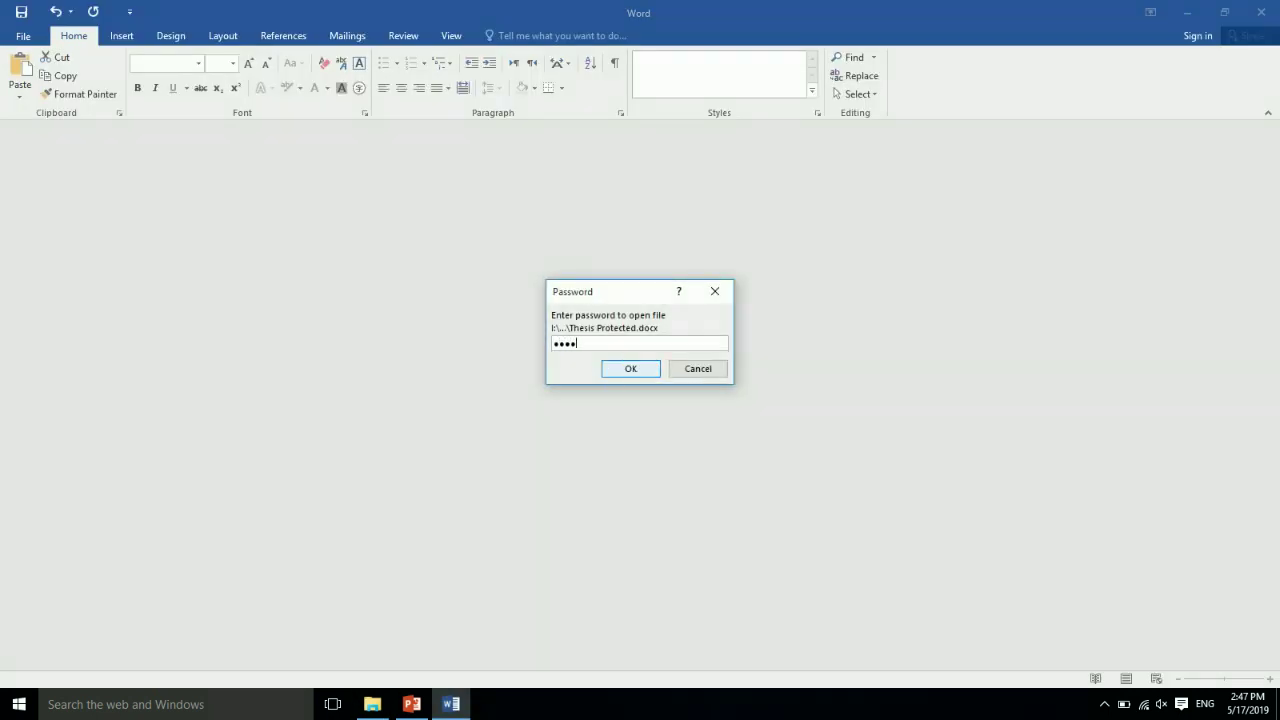
click(630, 369)
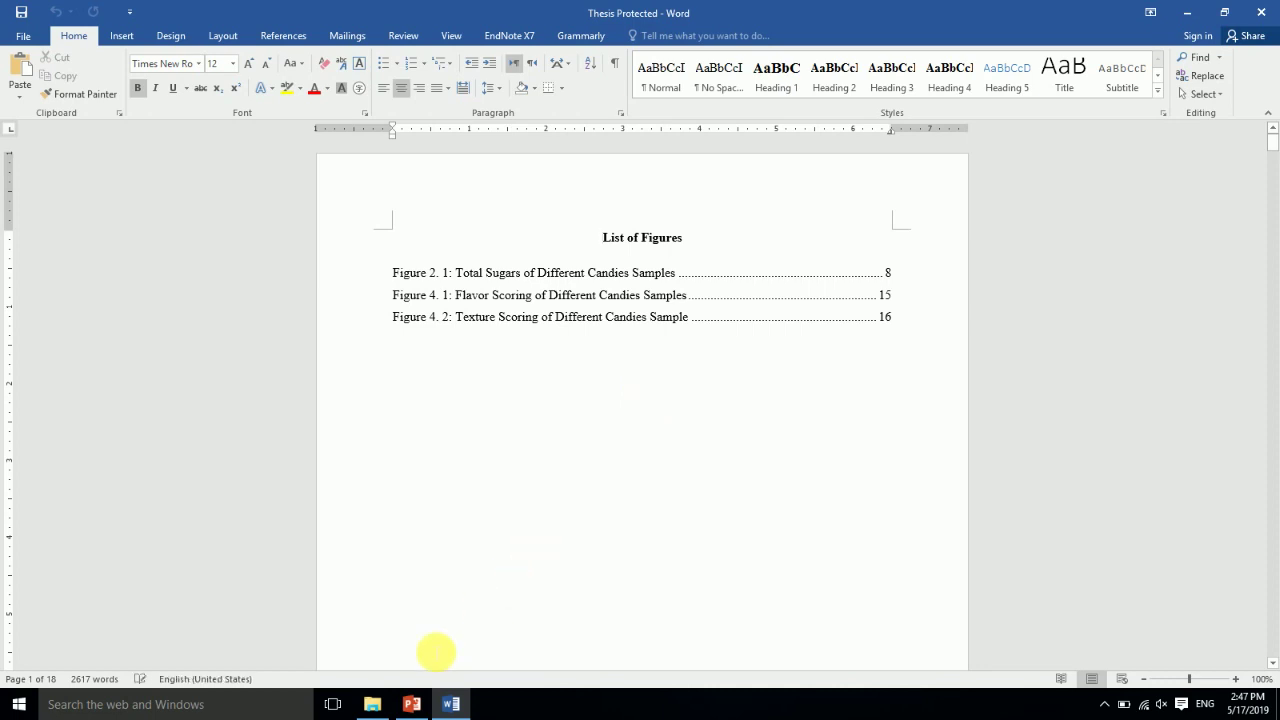
click(411, 706)
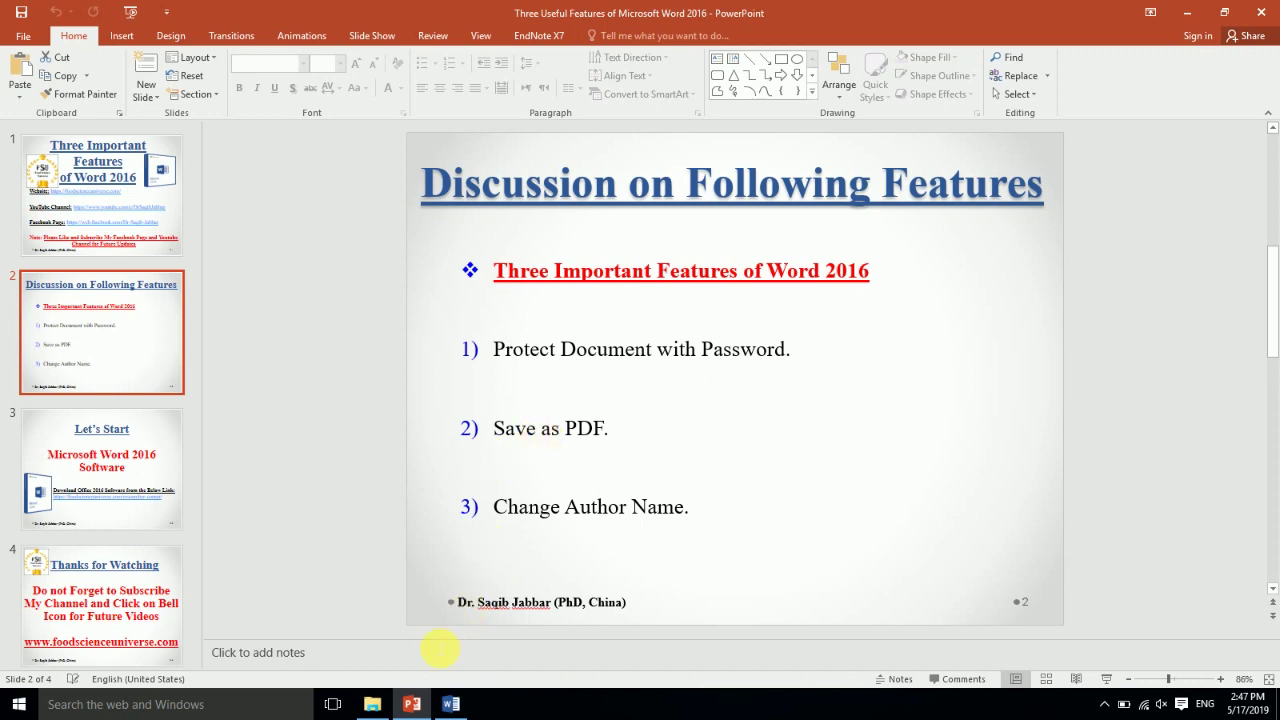
click(452, 705)
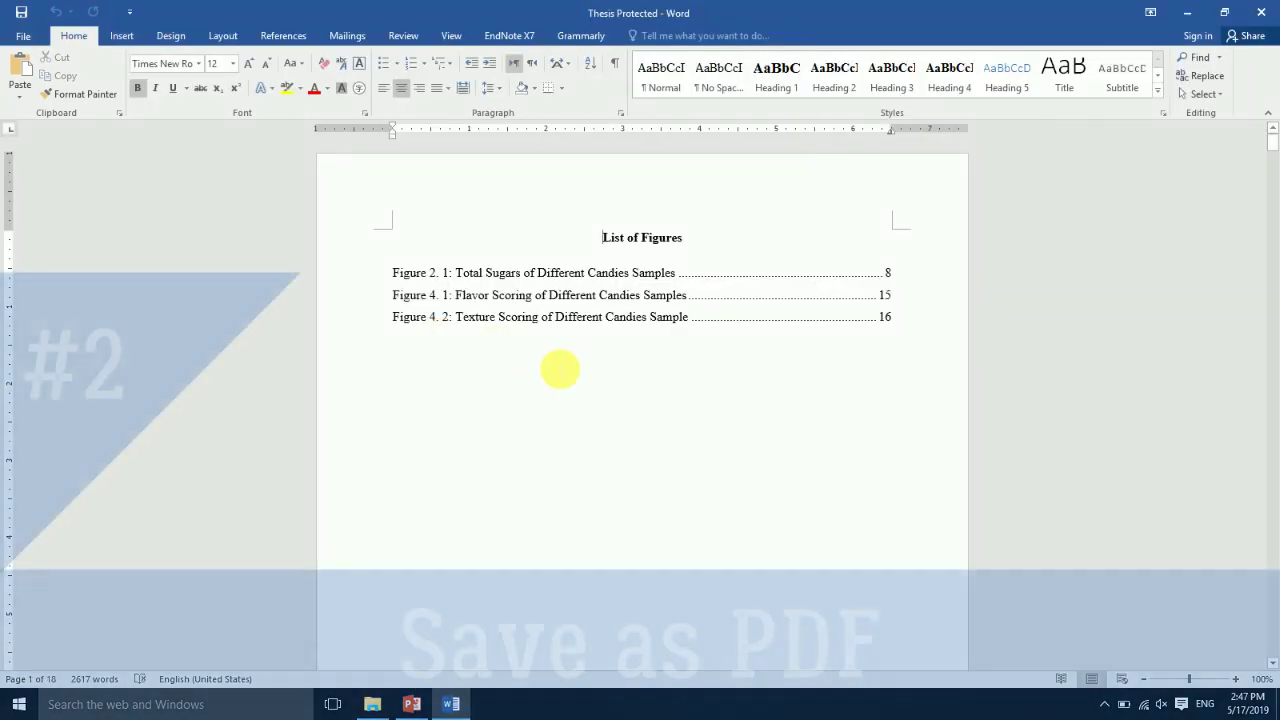
Save a PDF copy named Thesis Protected to the Desktop, accepting loss of password protection.
click(22, 35)
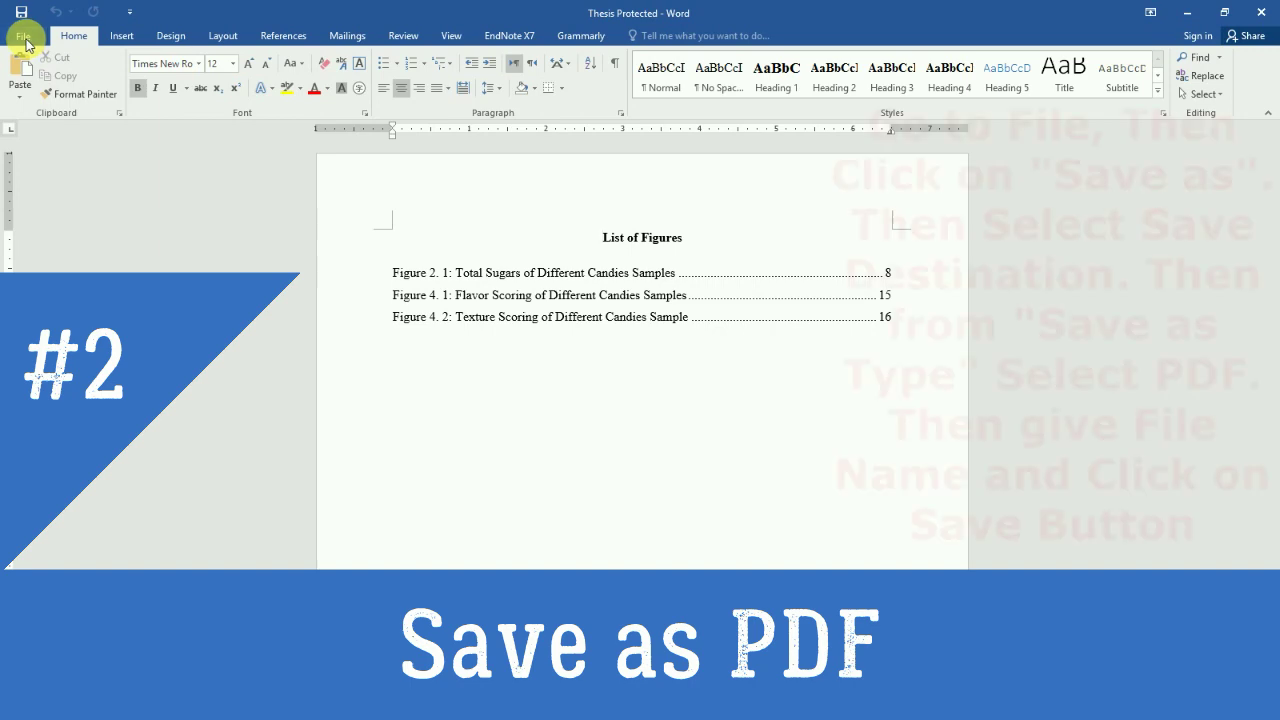
click(36, 196)
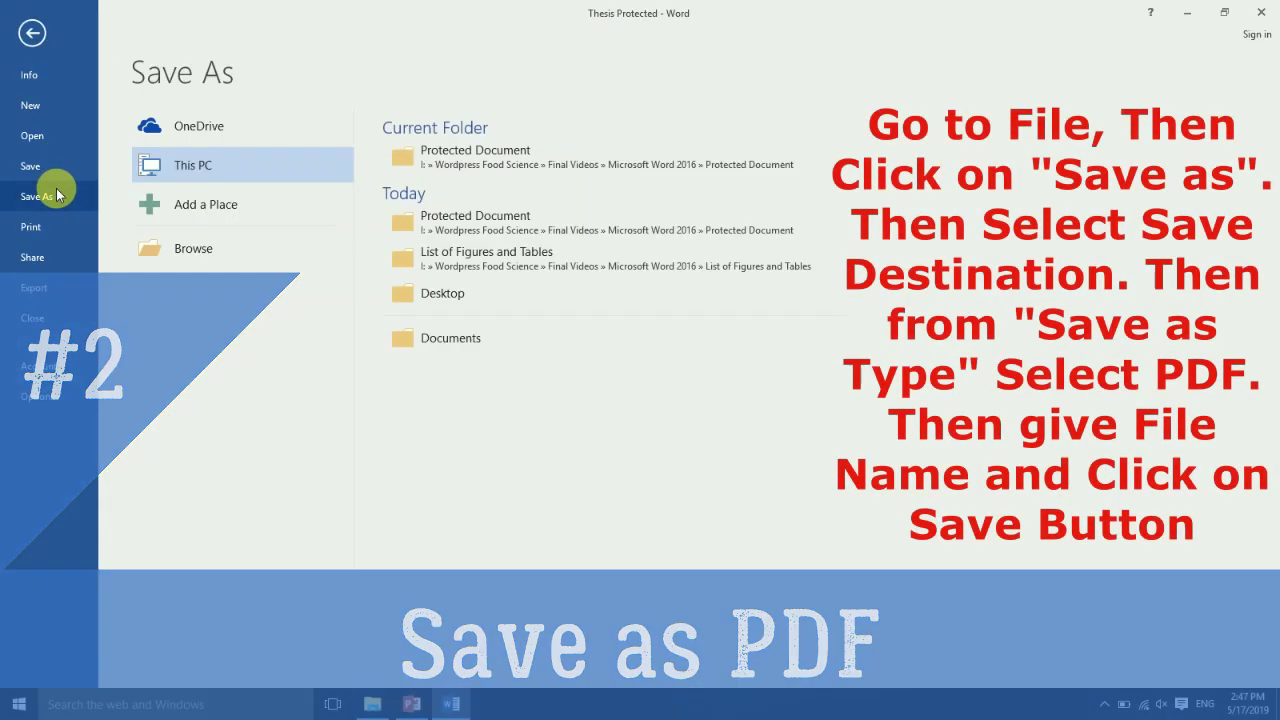
click(433, 291)
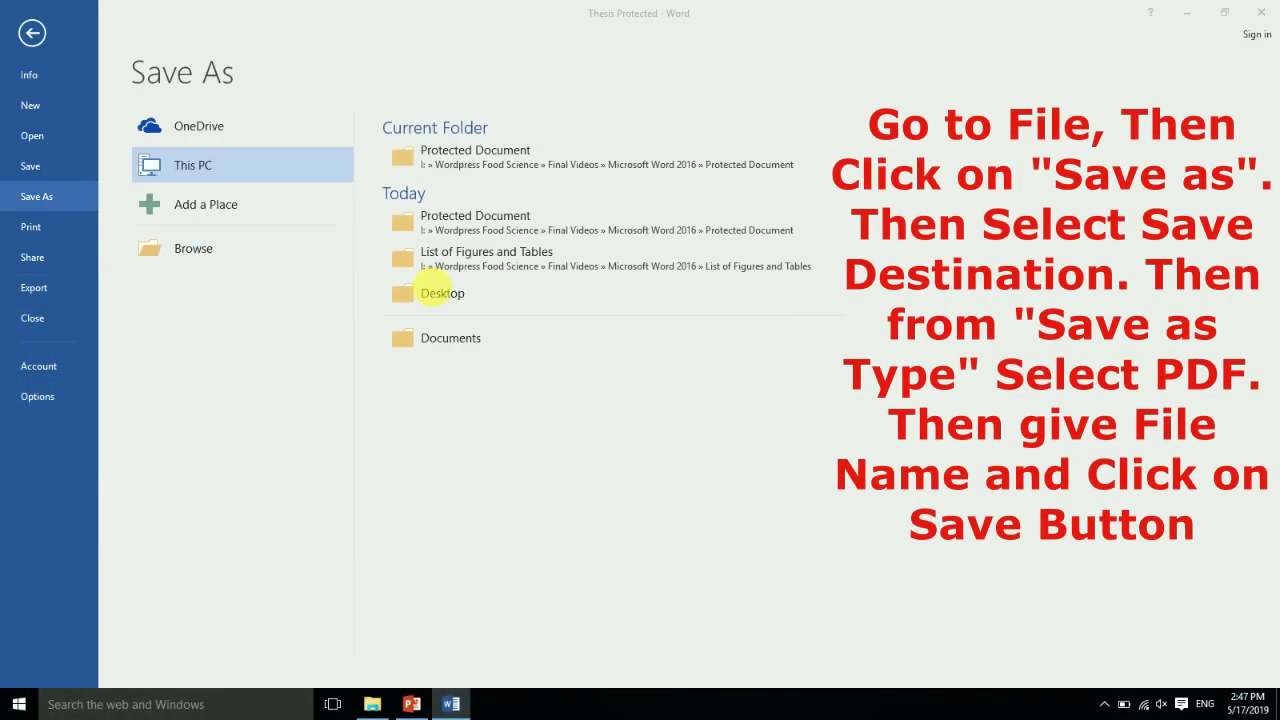
click(237, 294)
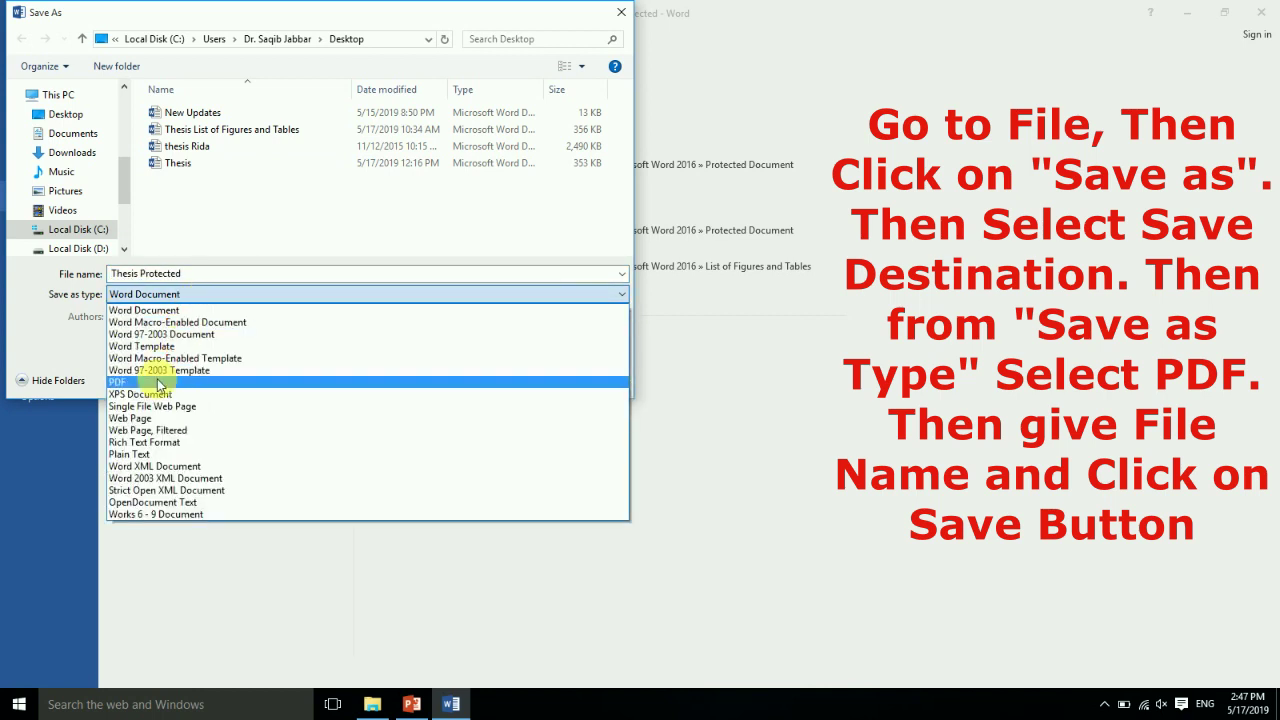
click(150, 383)
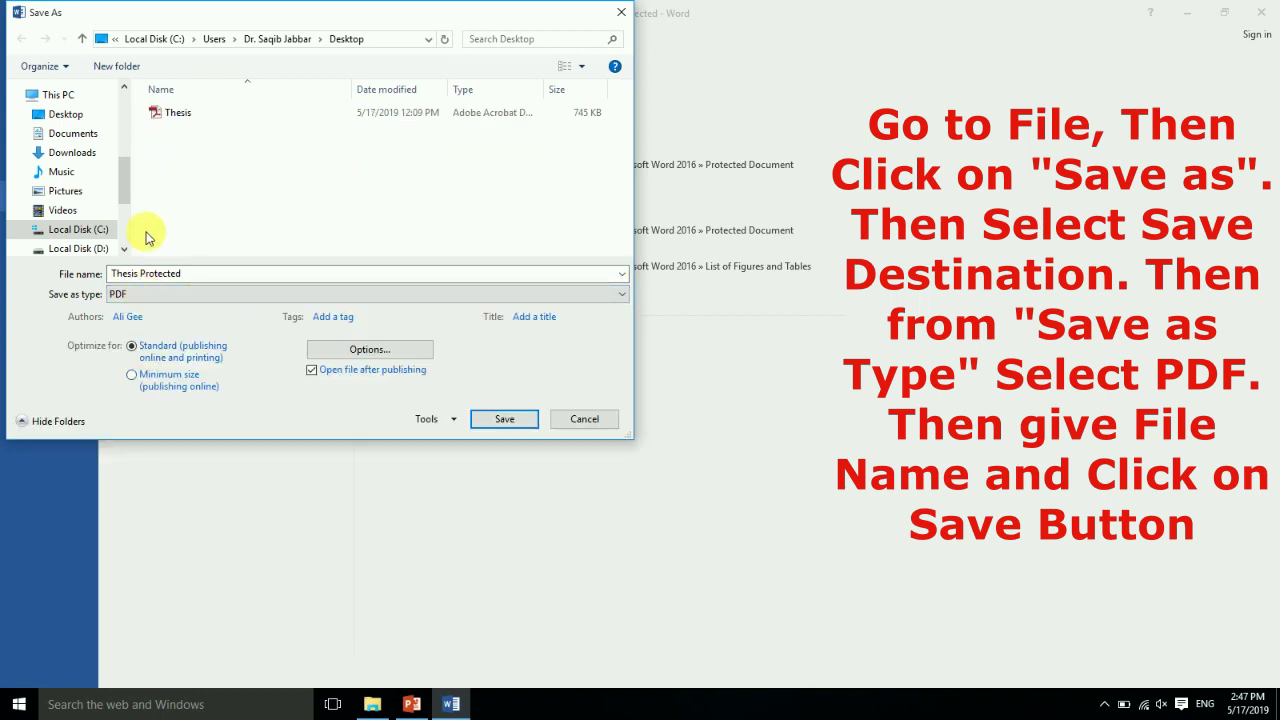
click(228, 273)
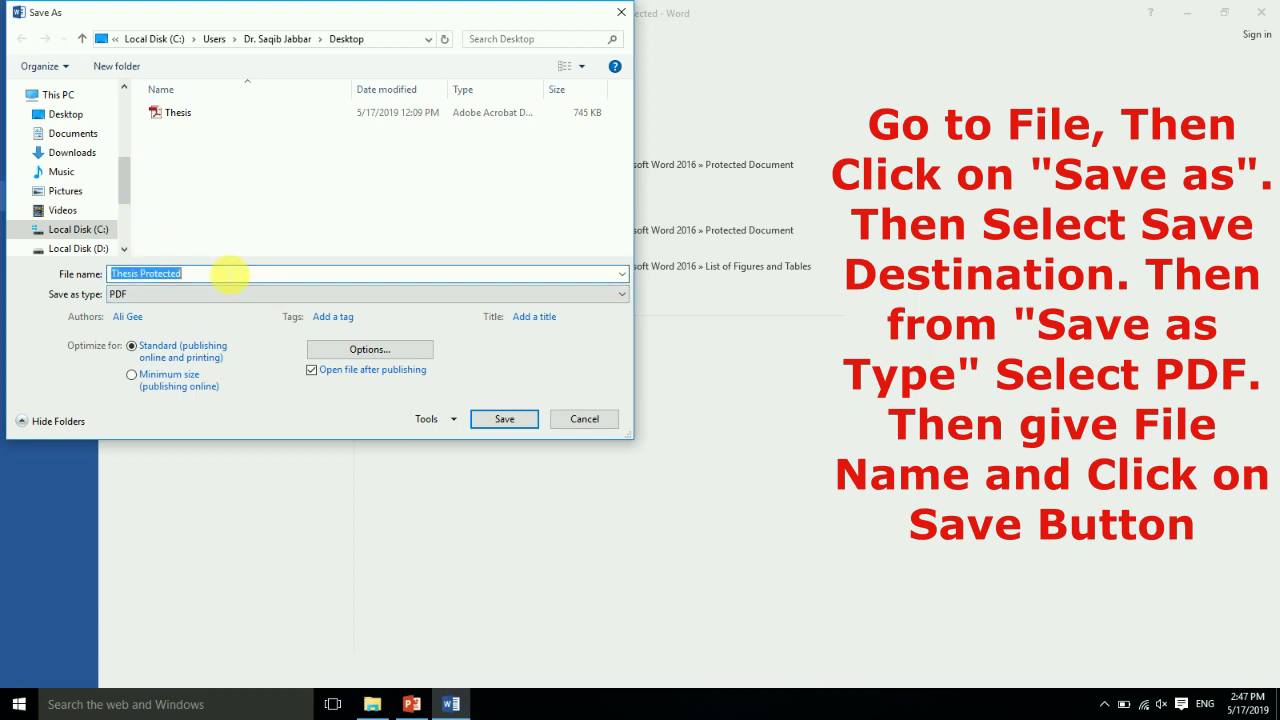
click(228, 273)
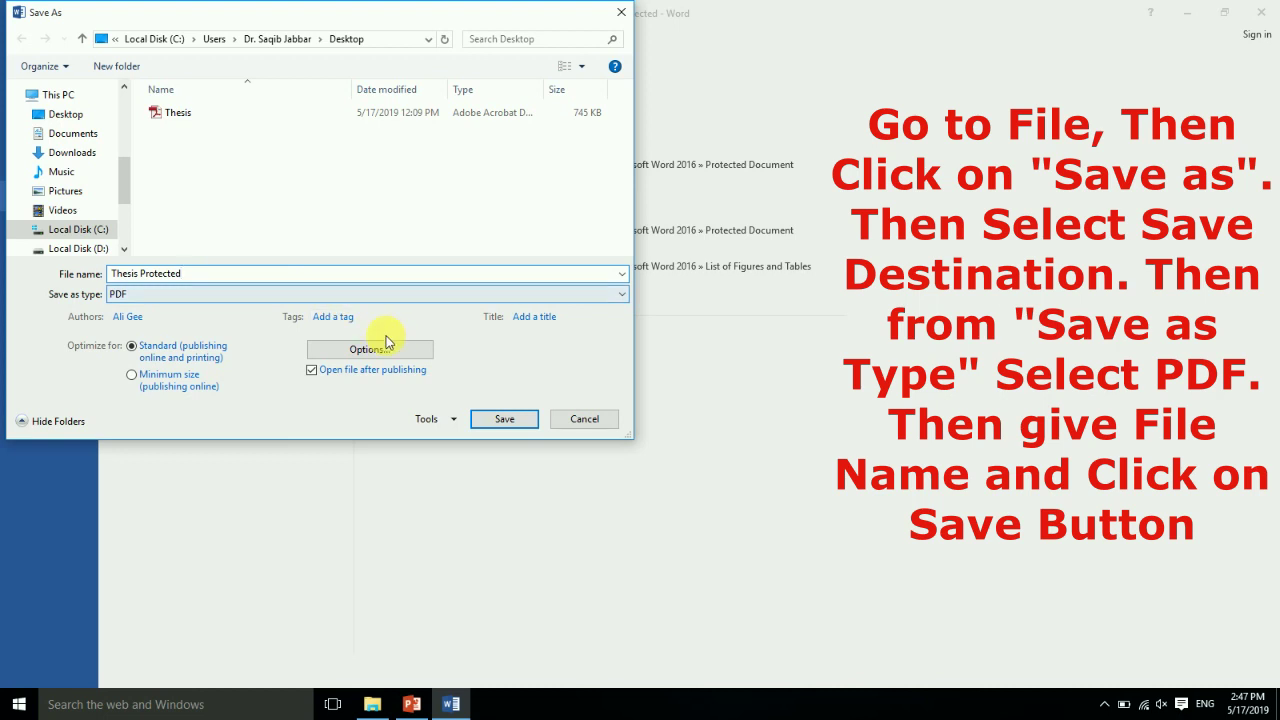
click(503, 420)
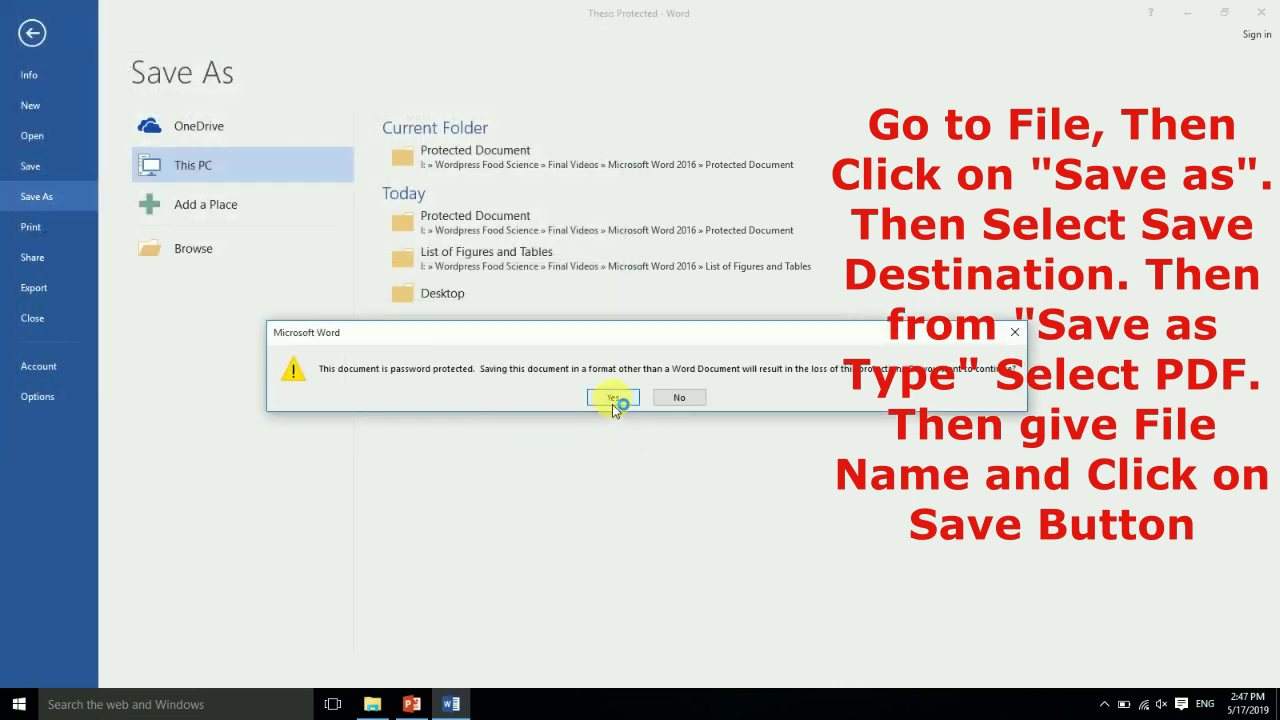
click(612, 398)
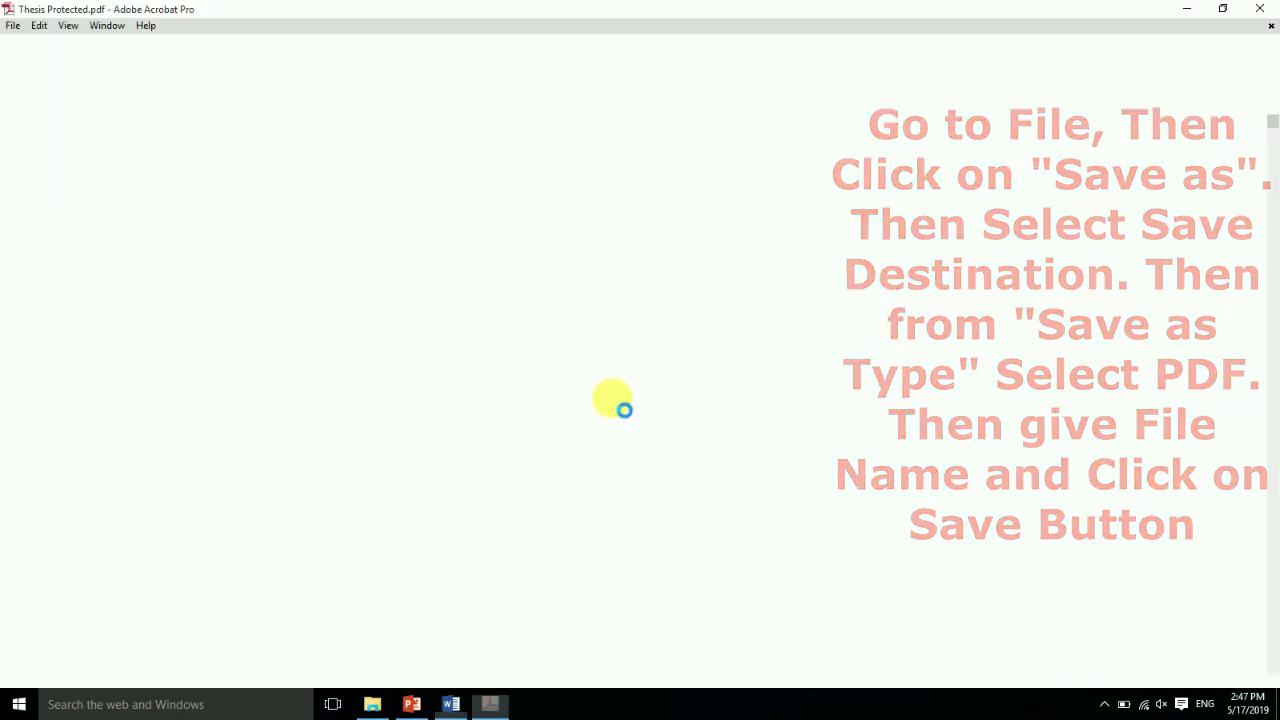
mouse_move(1272, 122)
mouse_down()
mouse_move(1272, 272)
mouse_move(1271, 137)
mouse_up()
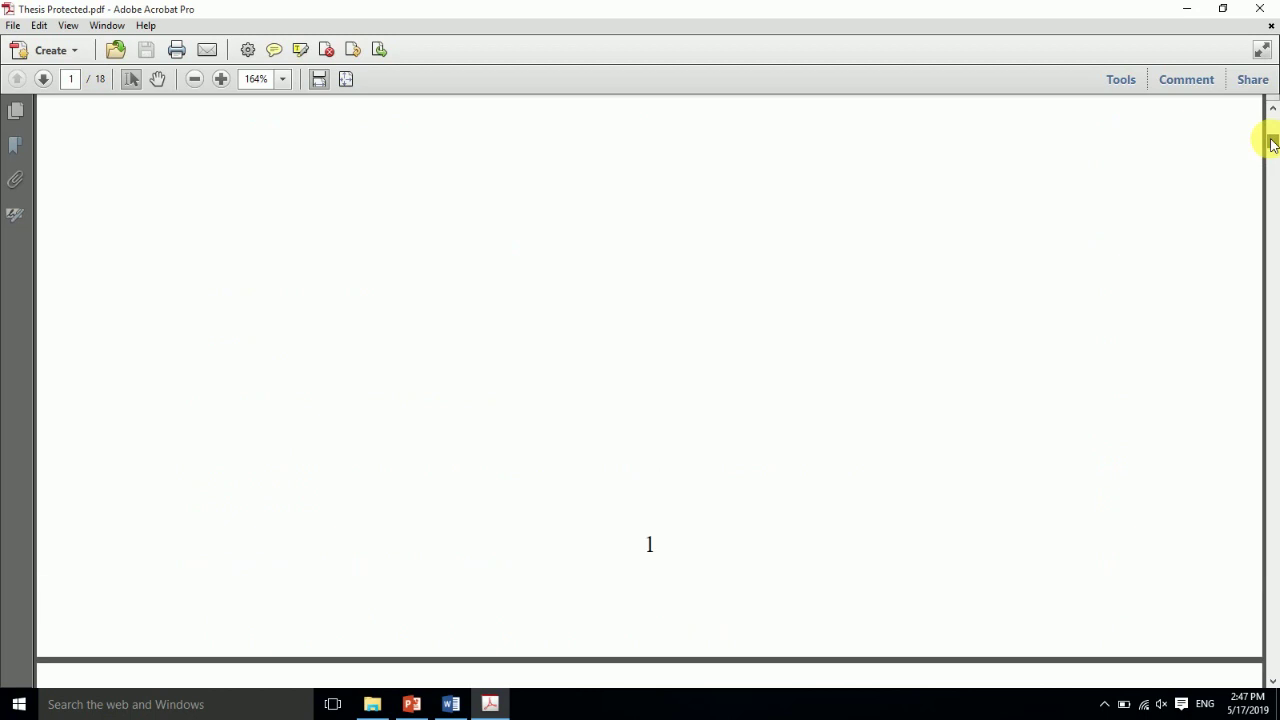
Close Acrobat, check the slide's feature list, and return to the thesis's List of Figures.
click(1265, 9)
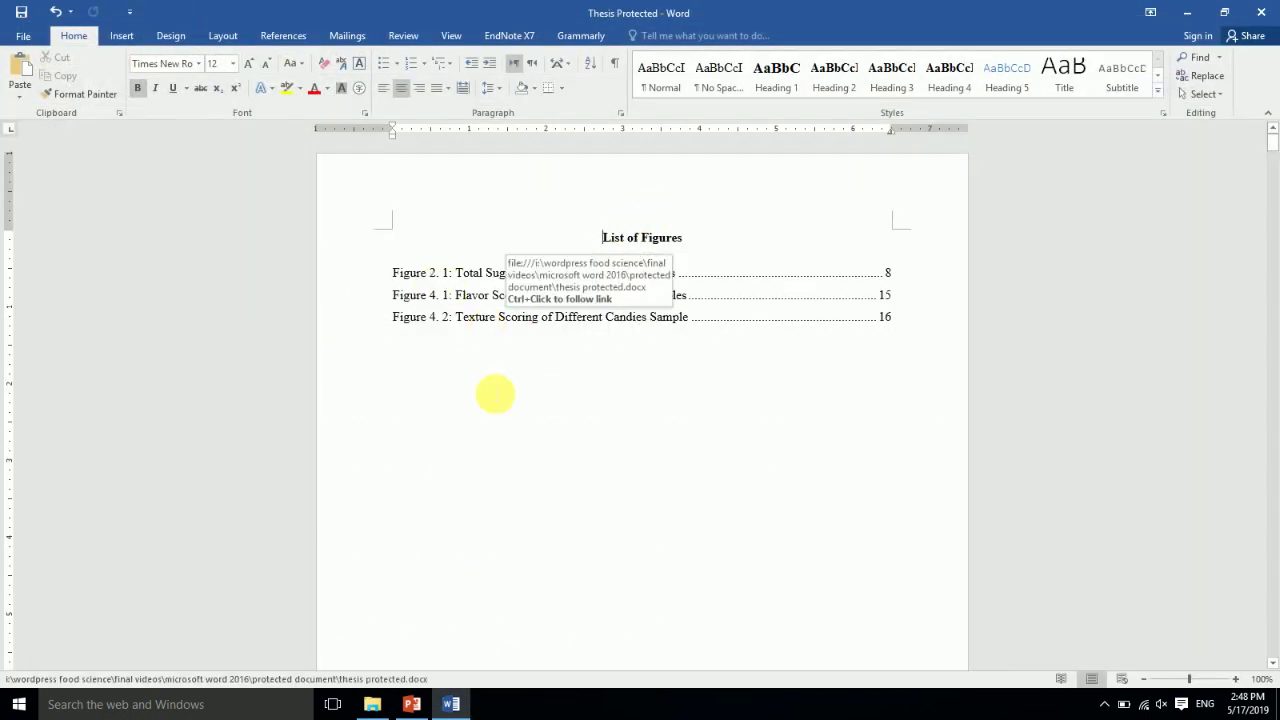
click(411, 704)
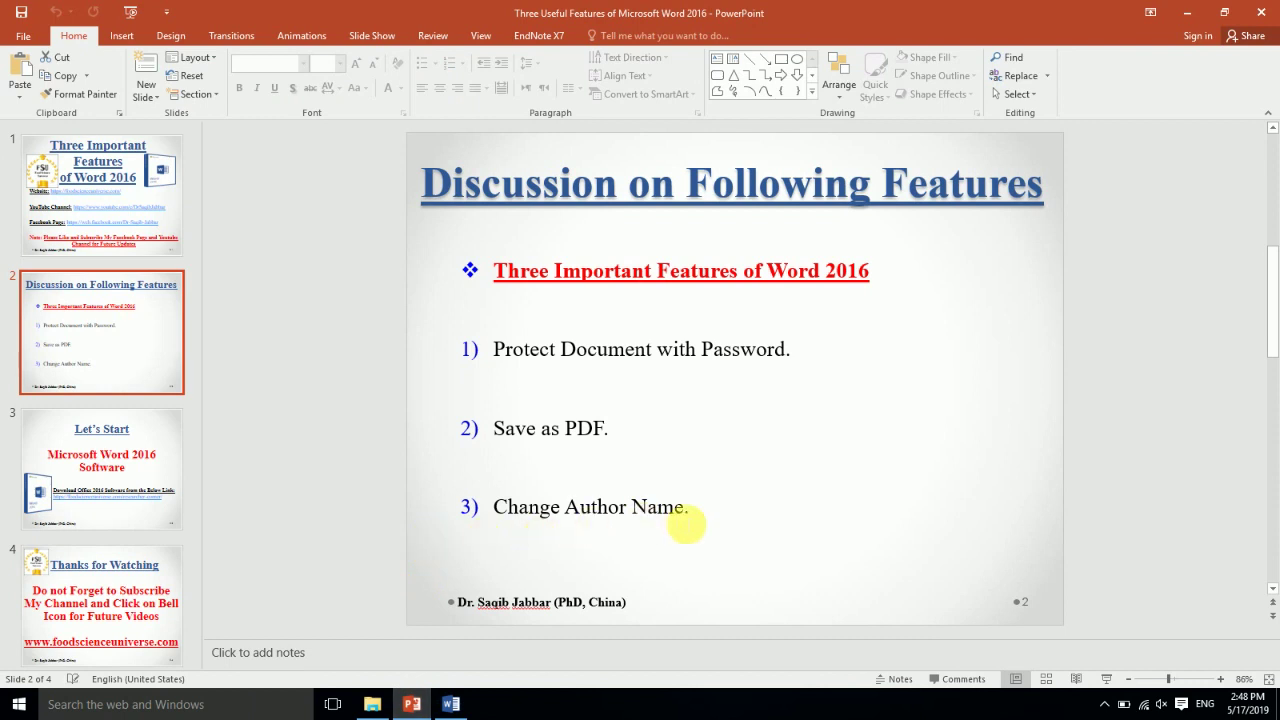
click(638, 510)
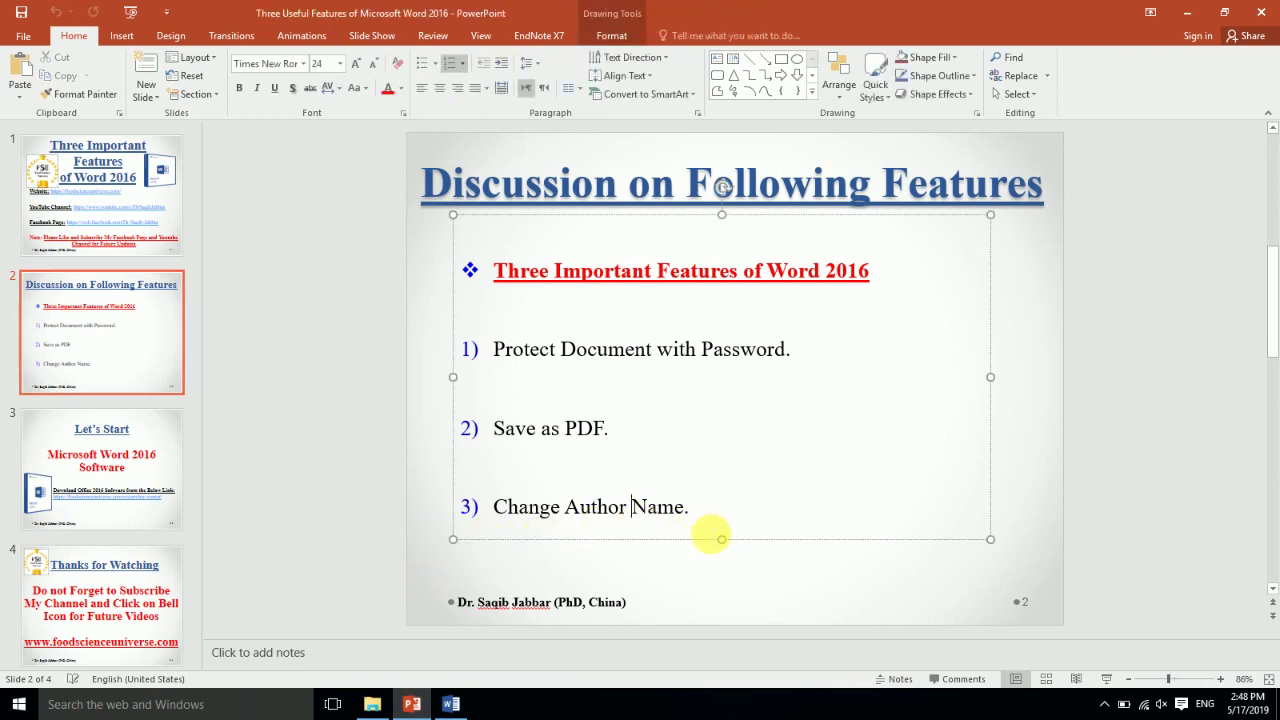
click(451, 704)
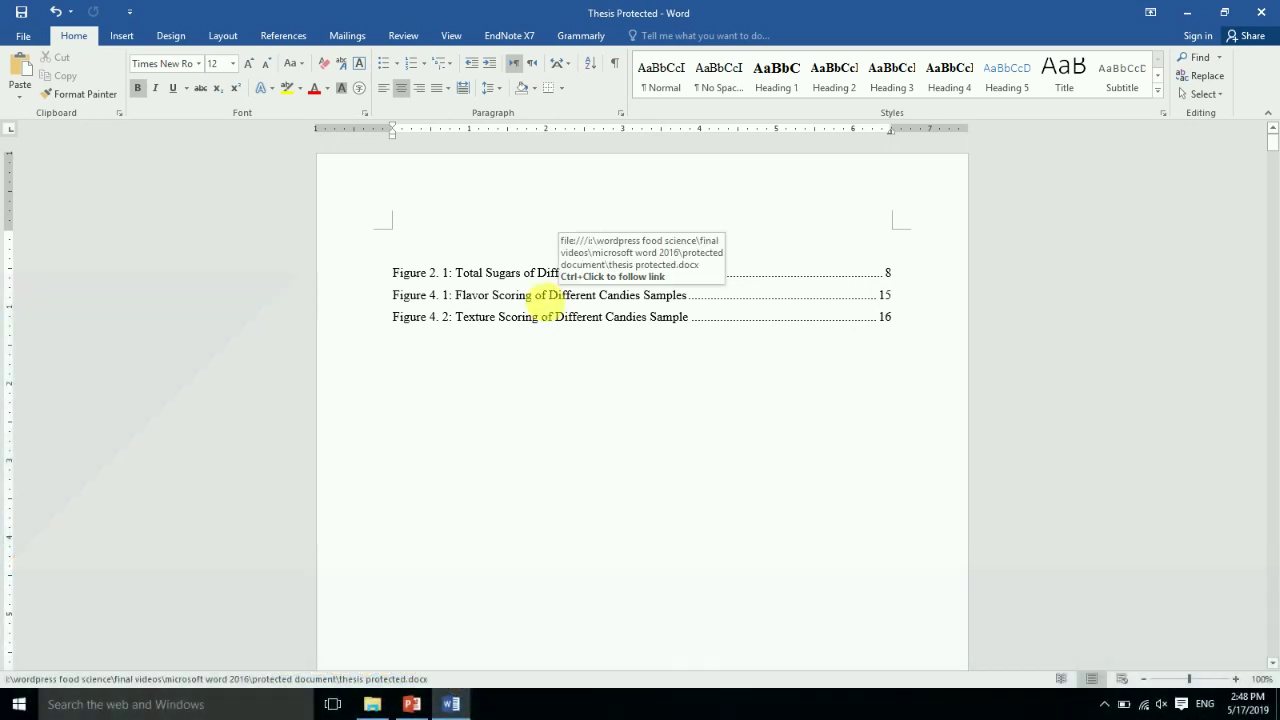
click(505, 380)
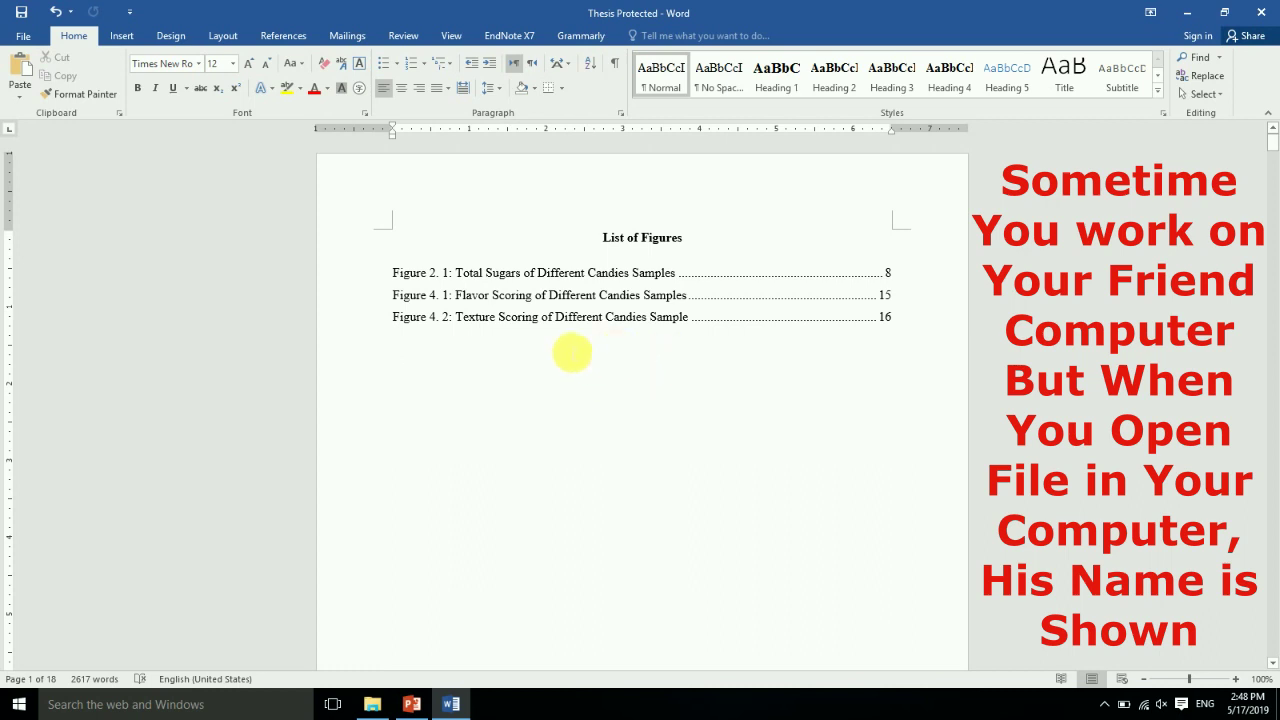
Move up to the line under the figure entries and show the thesis's Info properties.
key(BackSpace)
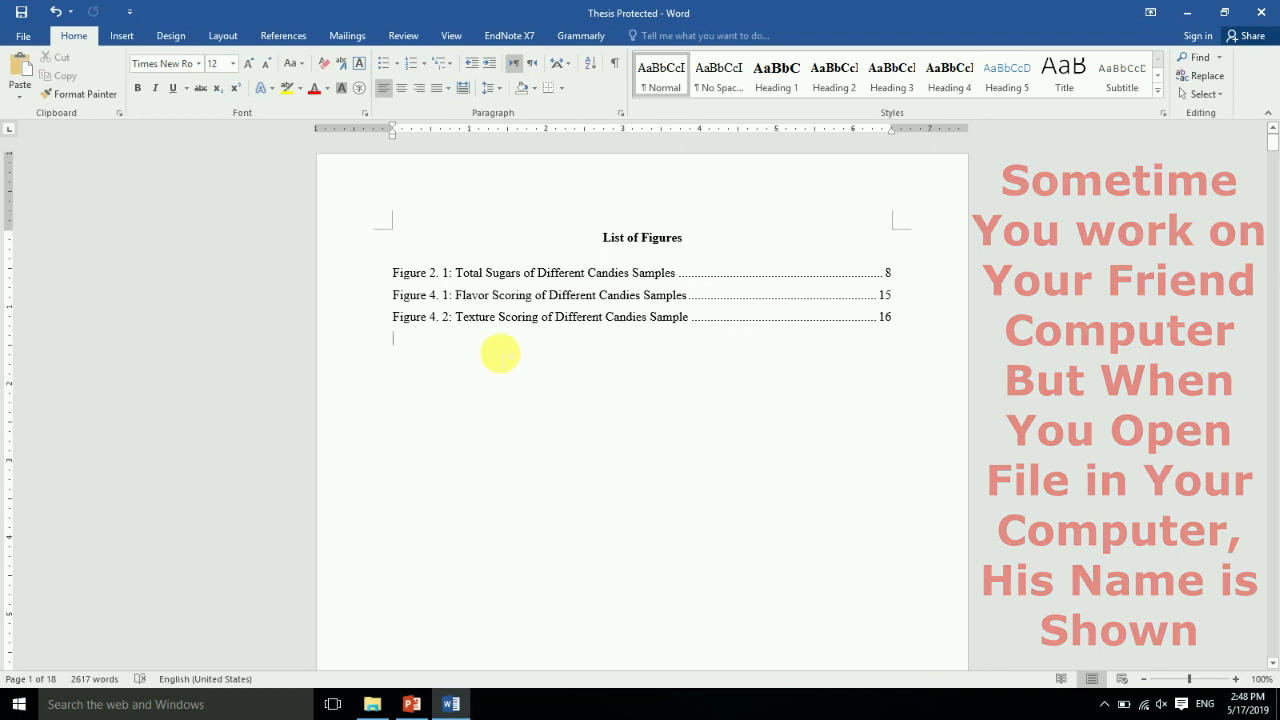
click(23, 35)
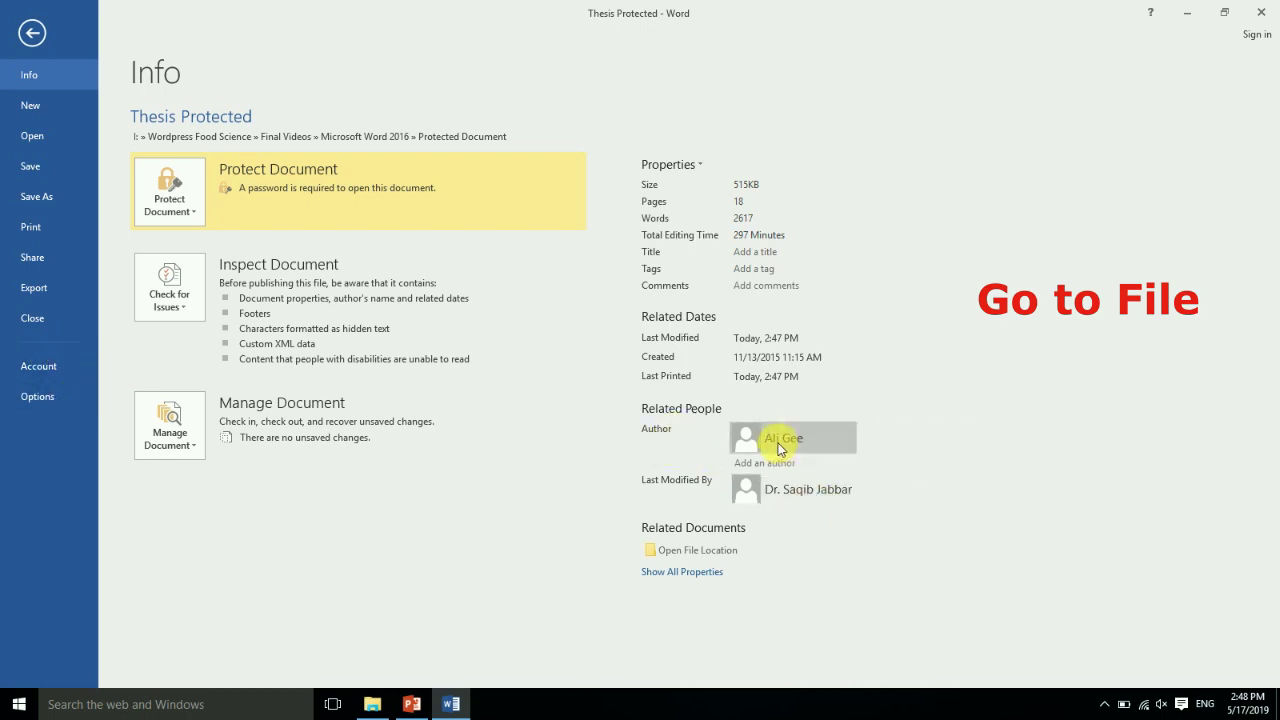
mouse_move(783, 438)
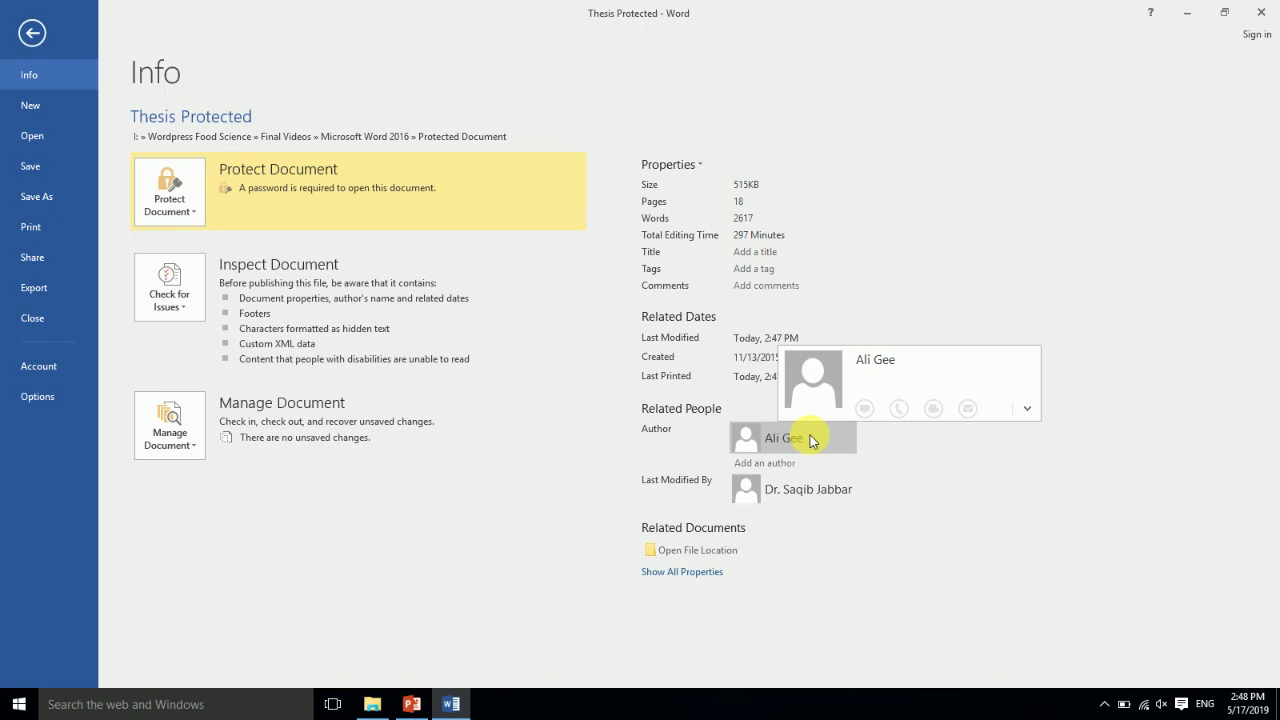
Remove the existing author under Related People and enter a new author name in its place.
right_click(812, 441)
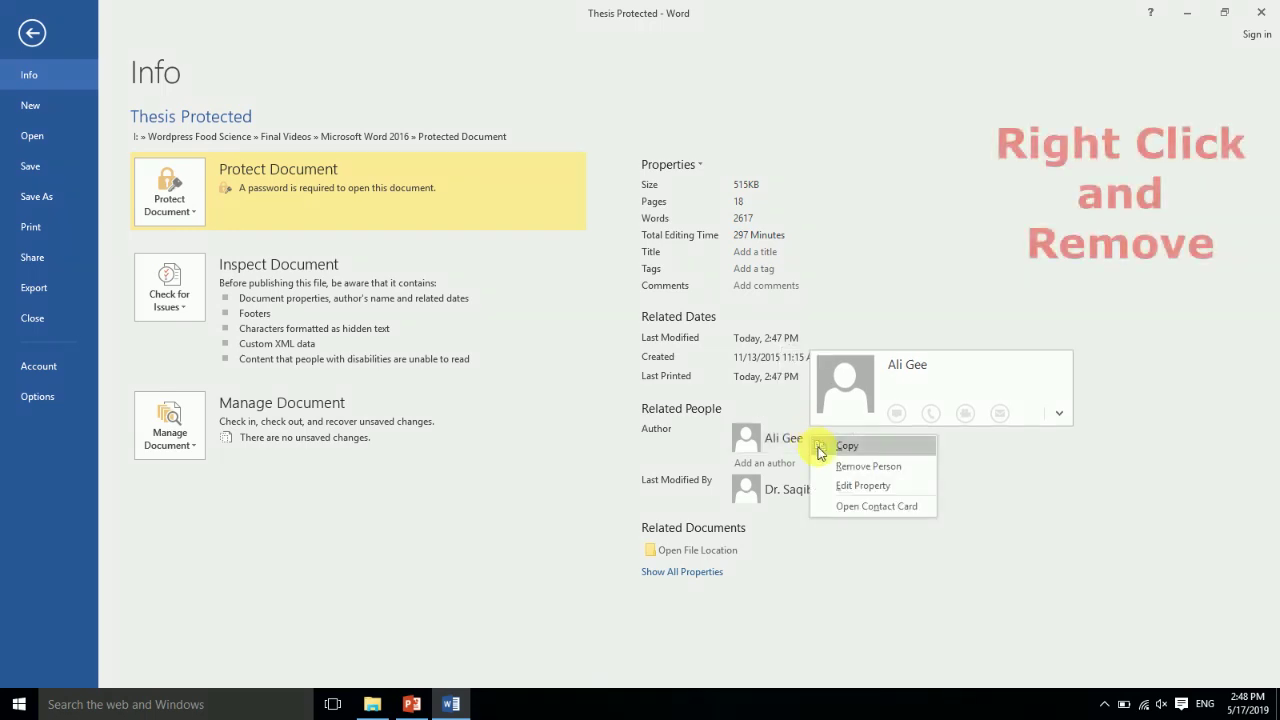
click(830, 466)
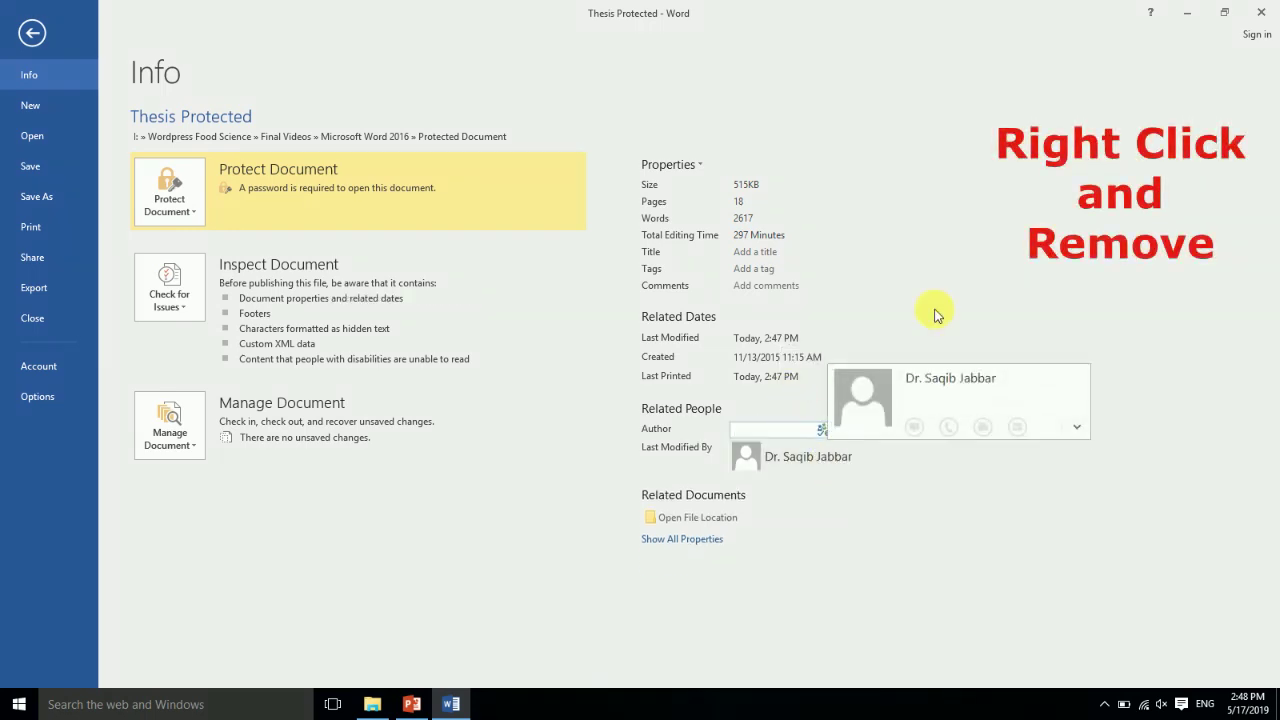
click(779, 432)
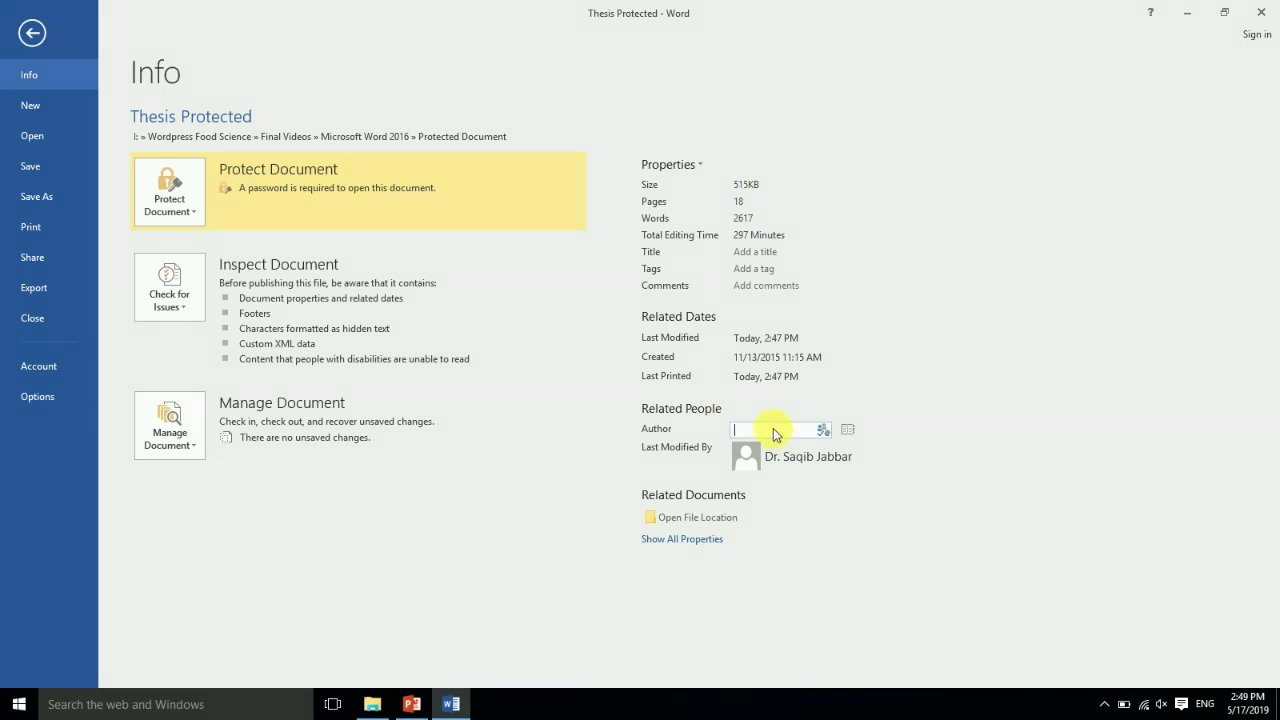
text(Nasir)
click(968, 455)
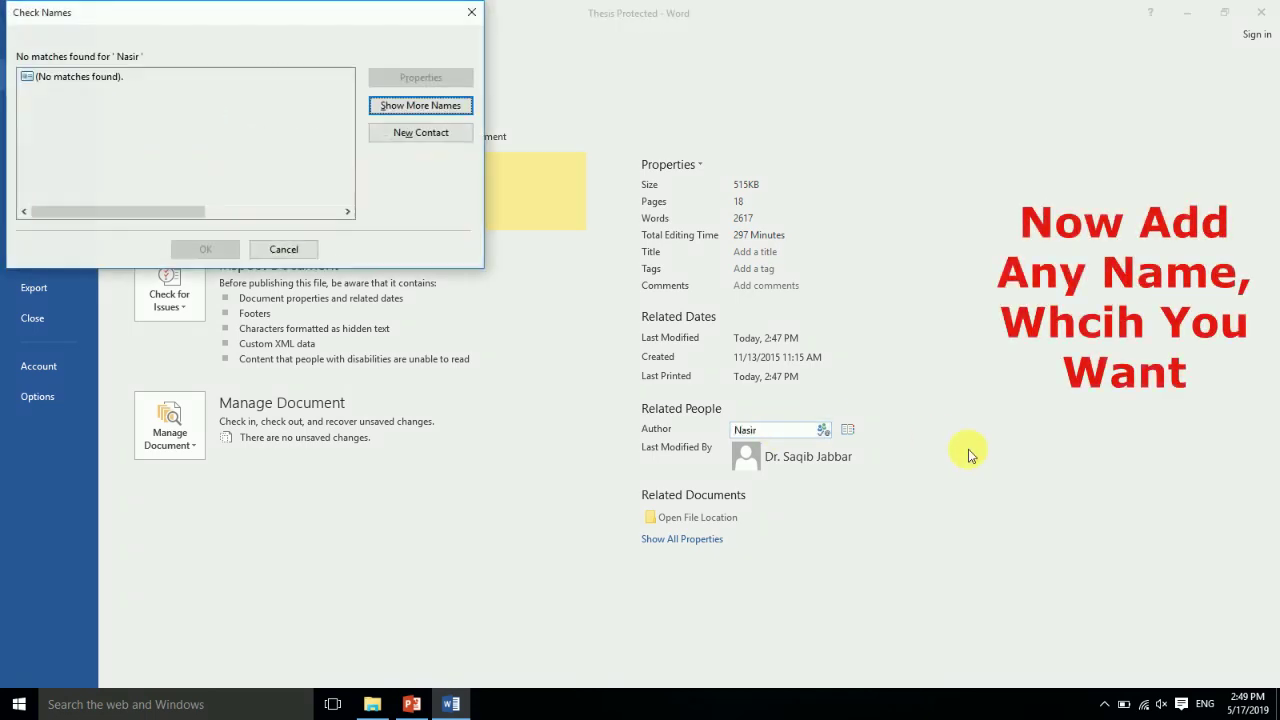
click(284, 255)
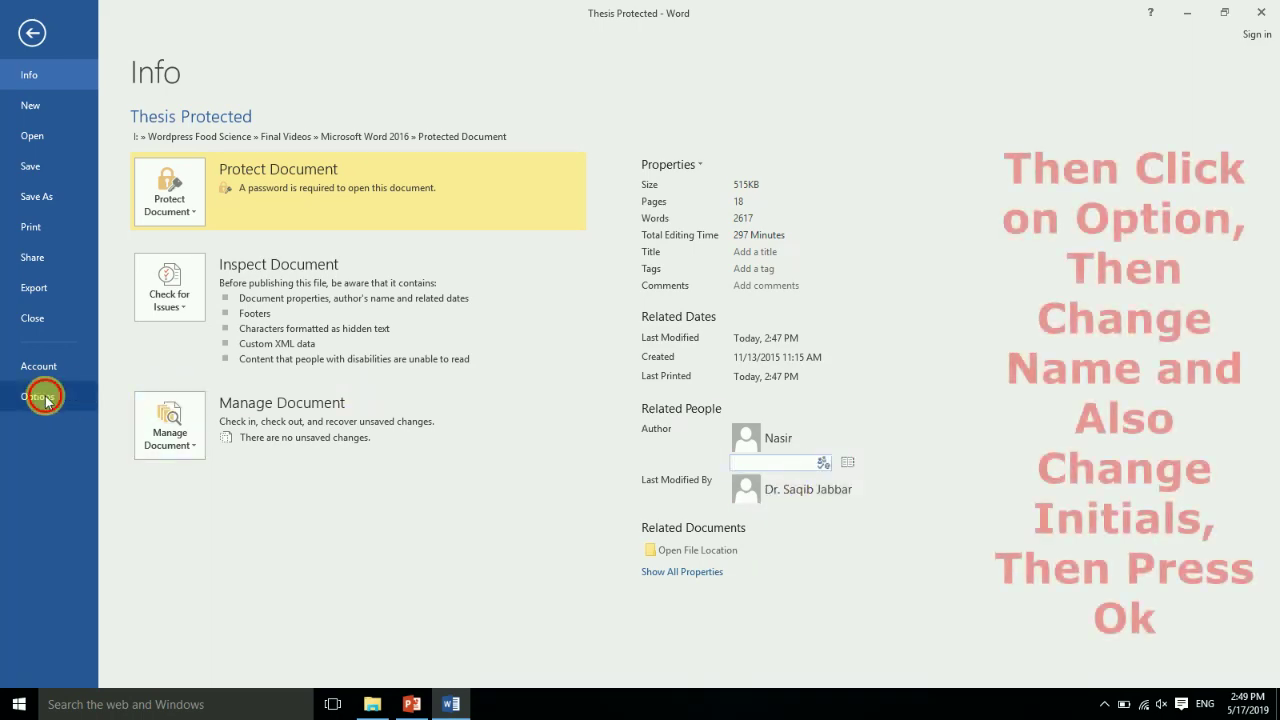
Change the first name and initials of the Word user name, then add a blank line below the figure list.
click(60, 397)
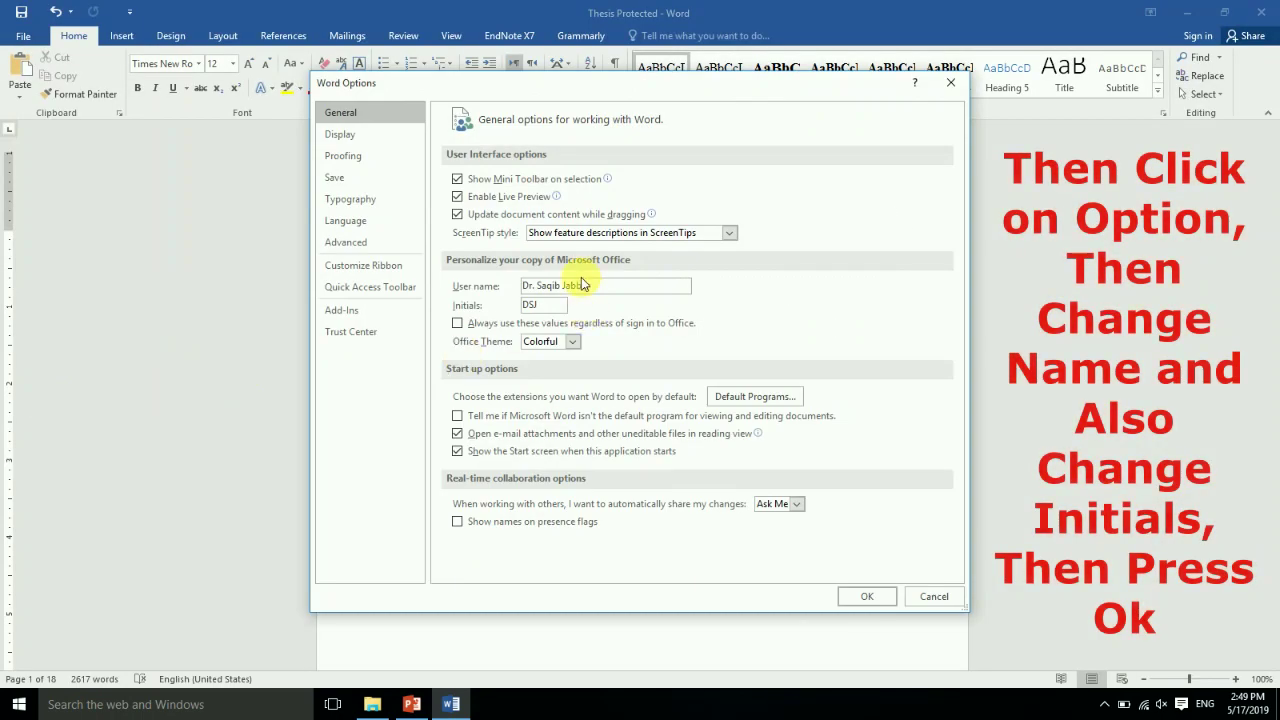
double_click(548, 285)
click(536, 305)
key(BackSpace)
key(BackSpace)
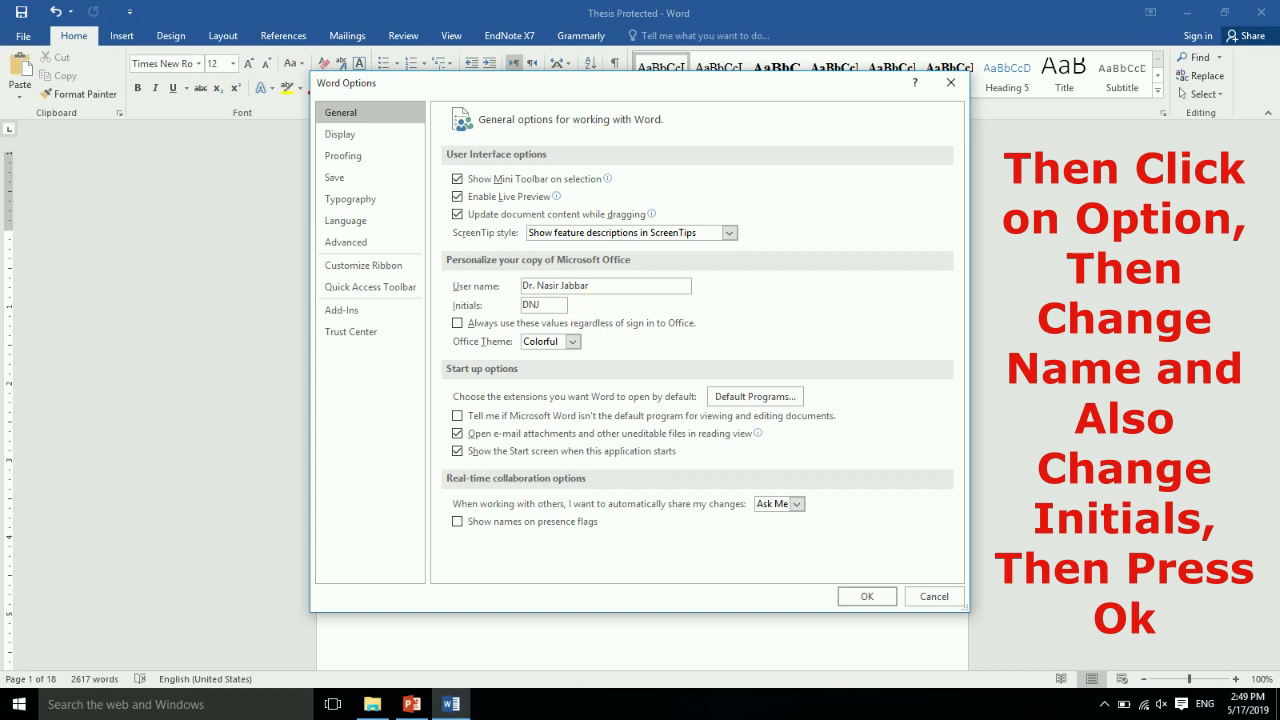
click(867, 596)
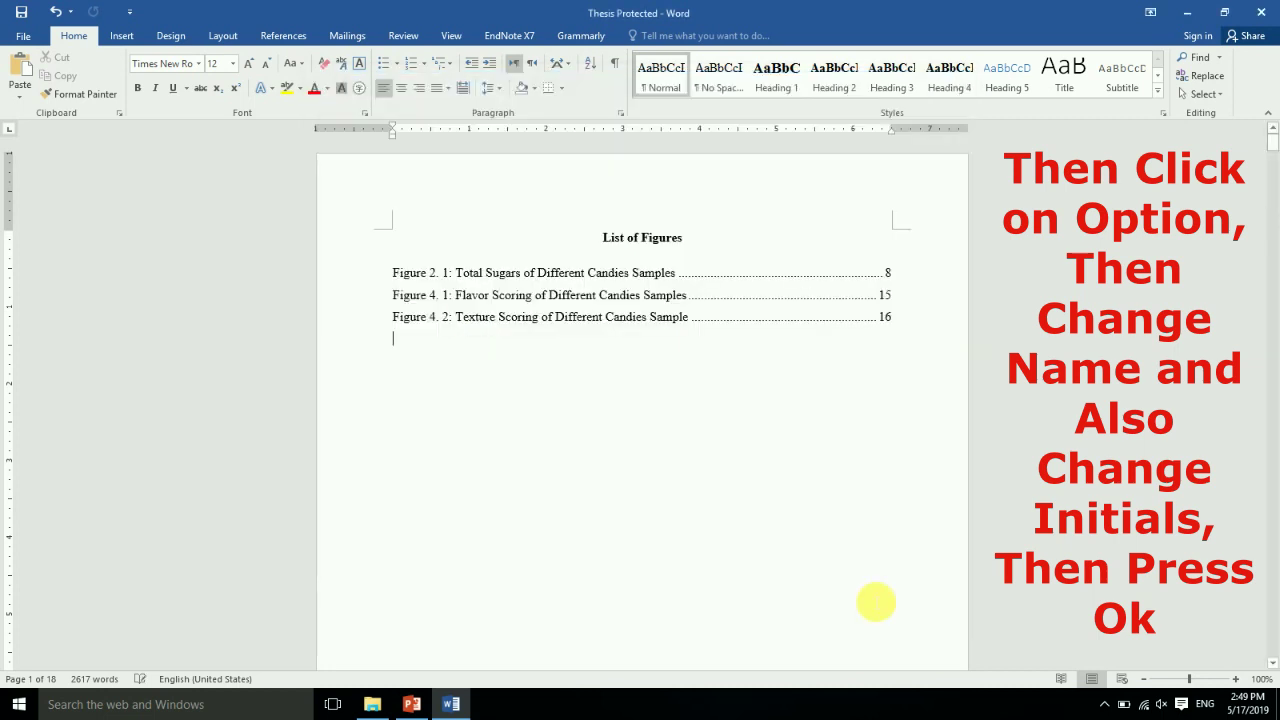
key(Return)
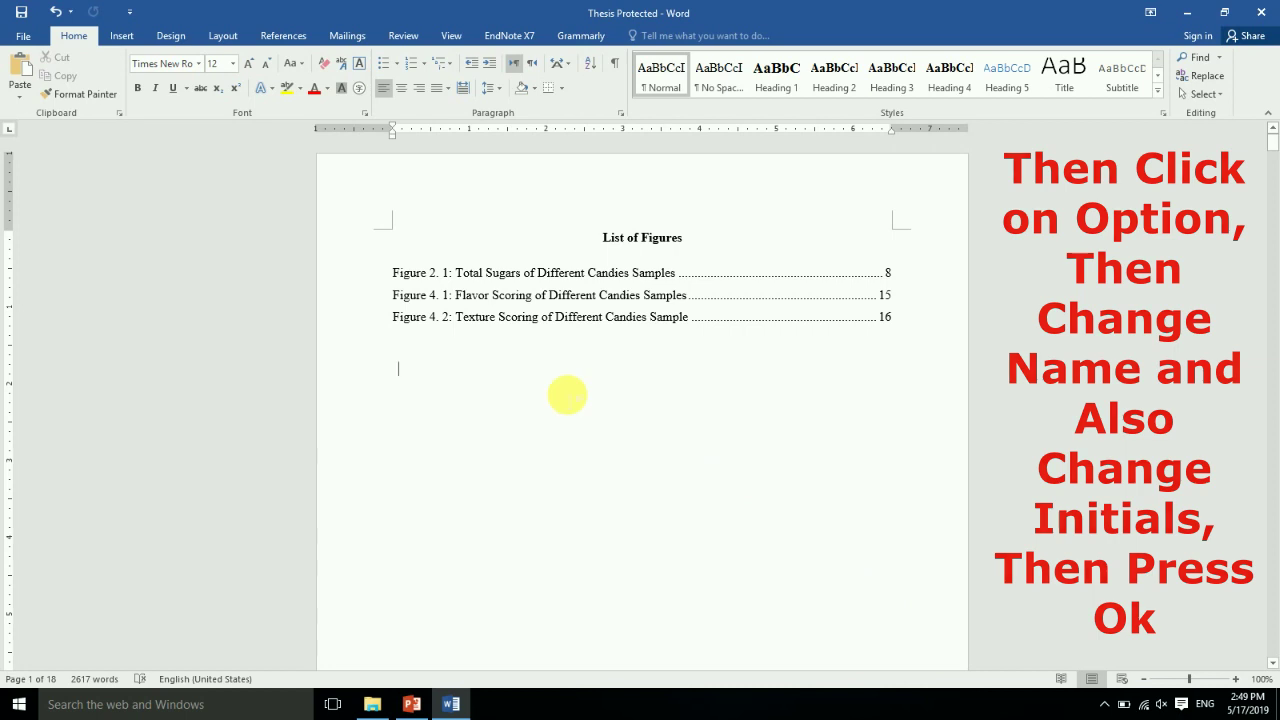
Make the List of Figures title red, save the thesis, and close Word.
drag(602, 238, 676, 243)
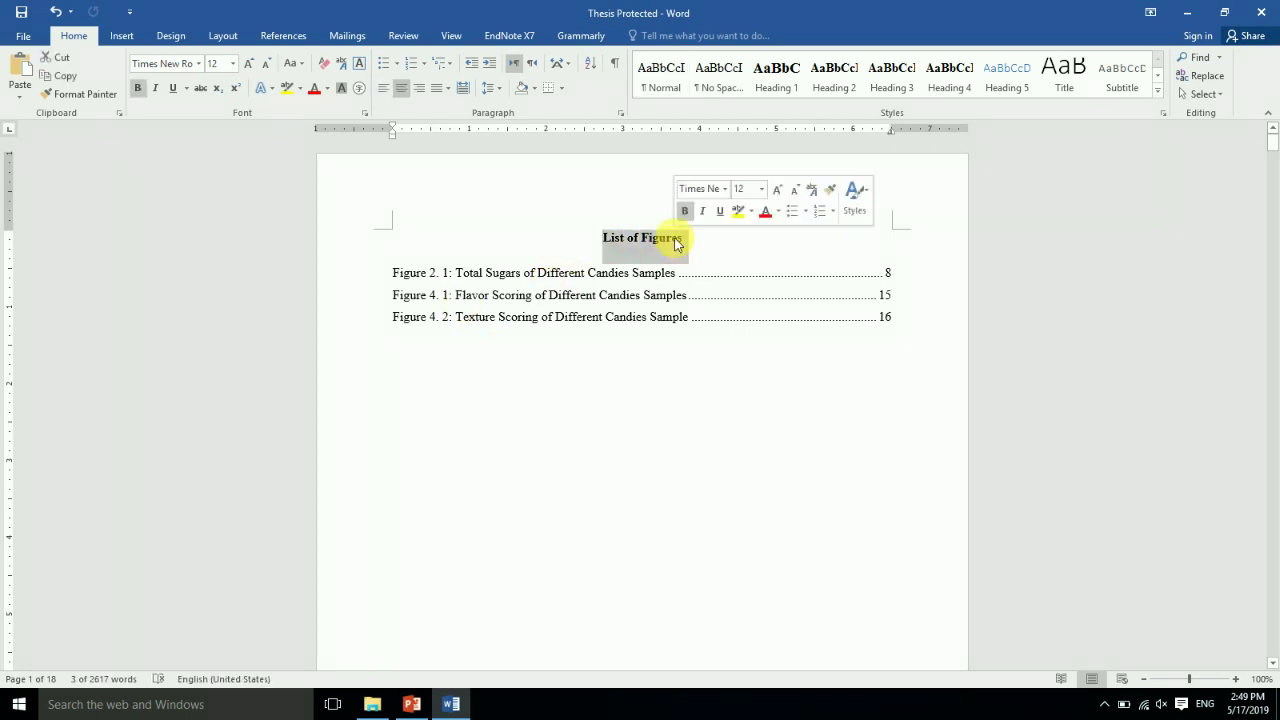
click(315, 88)
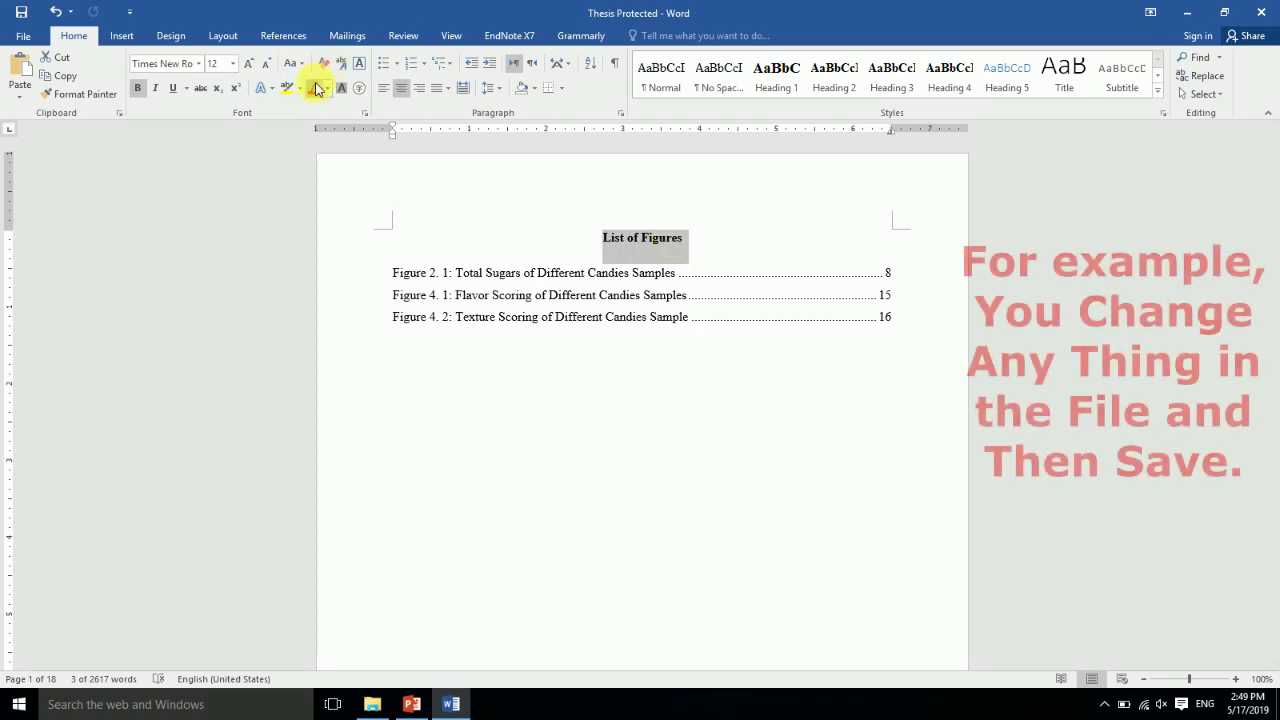
click(641, 470)
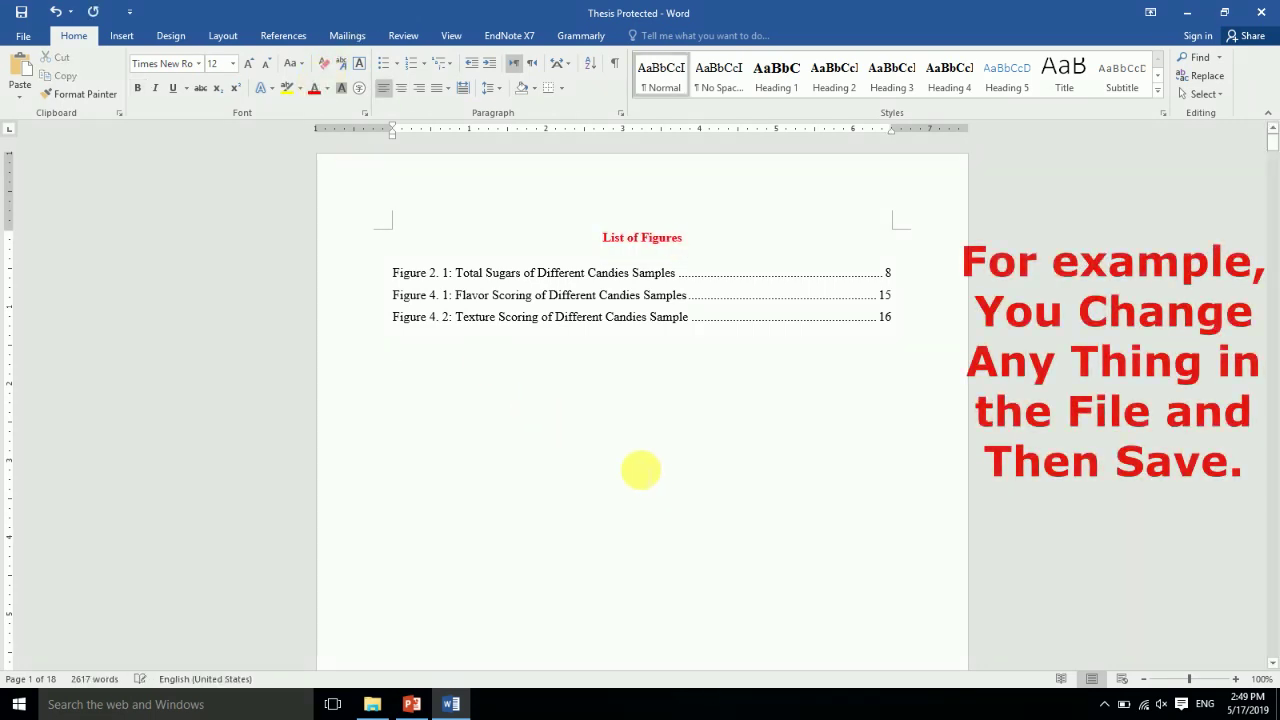
key(ctrl+s)
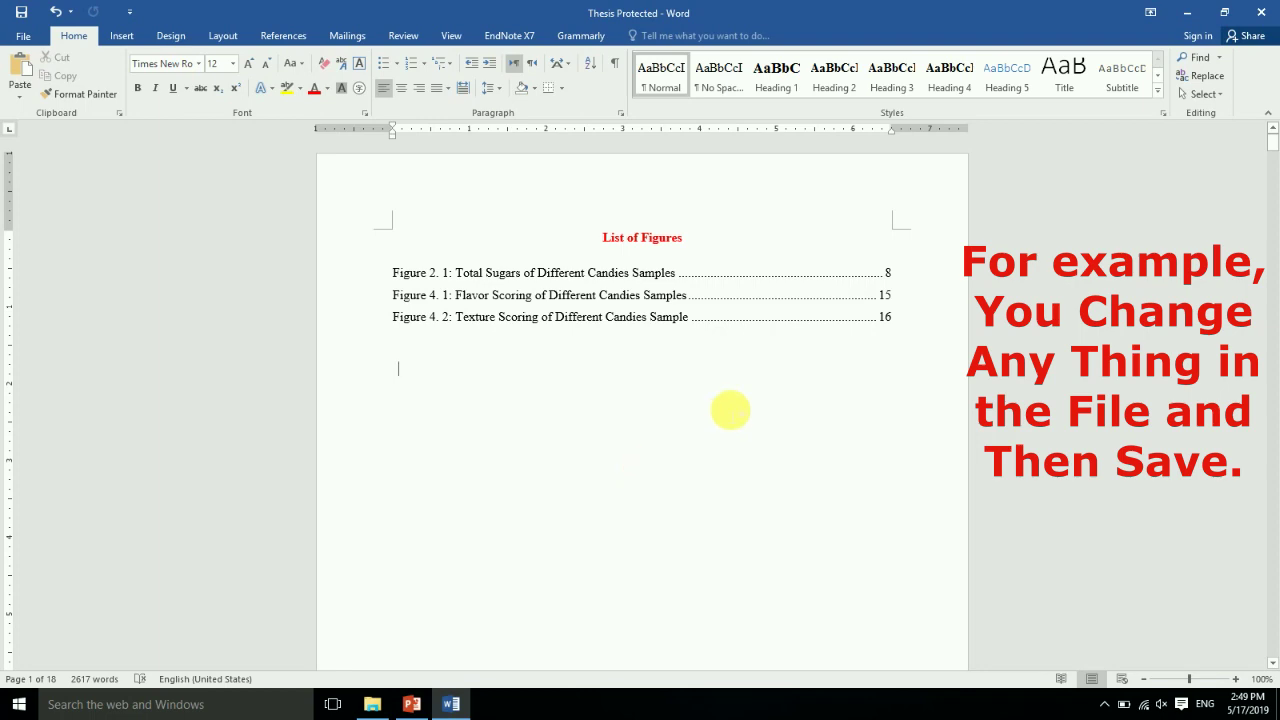
click(1276, 10)
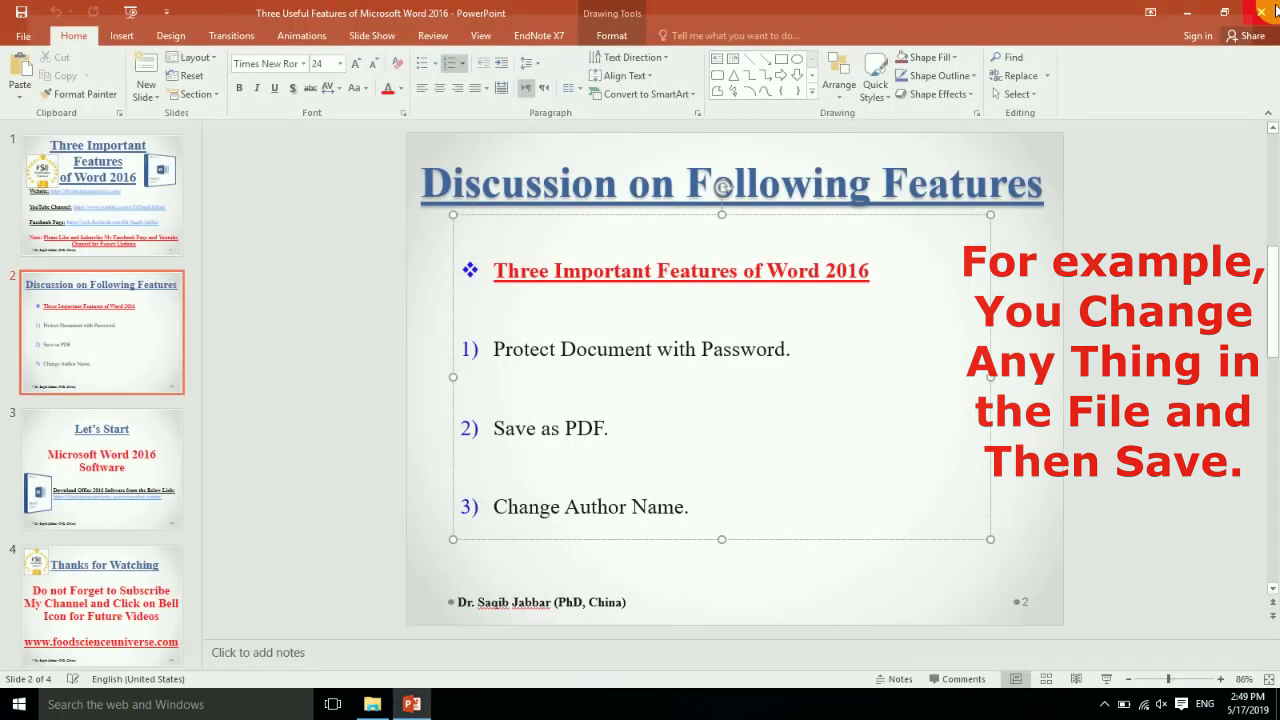
Reopen Thesis Protected with its password and check the last-modified-by name on the Info page.
click(372, 704)
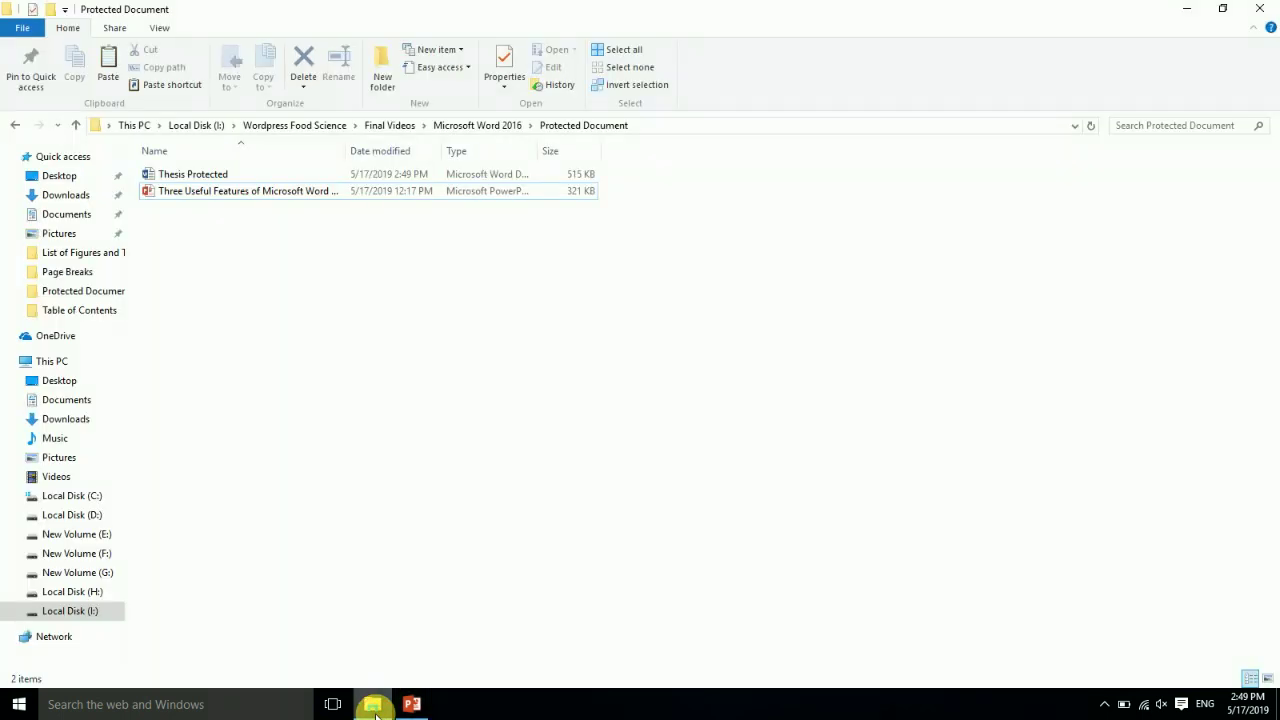
double_click(196, 176)
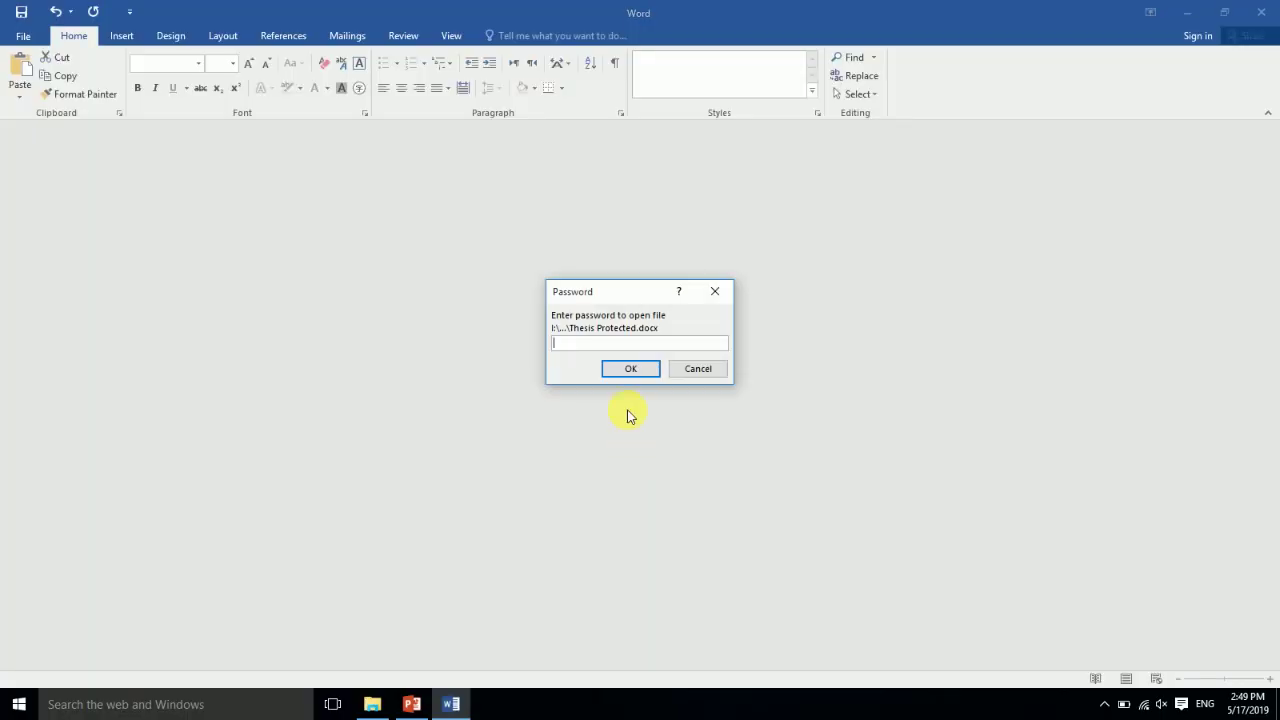
key(Return)
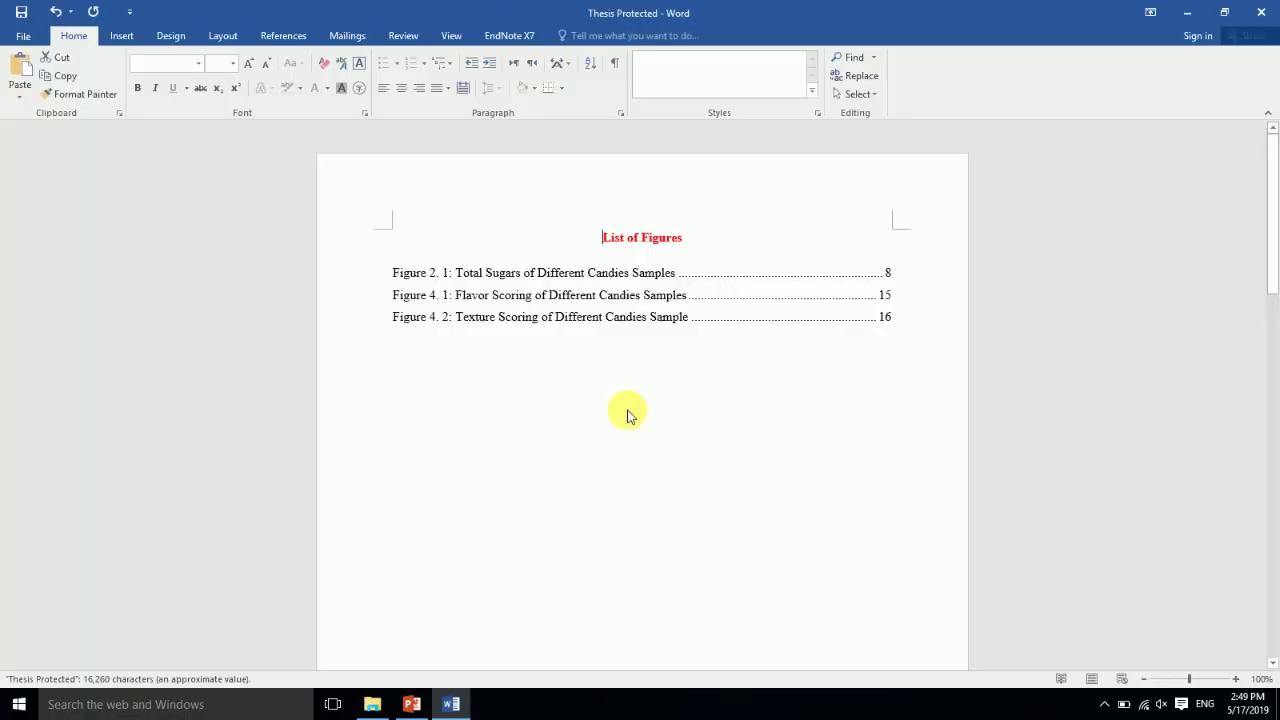
click(23, 35)
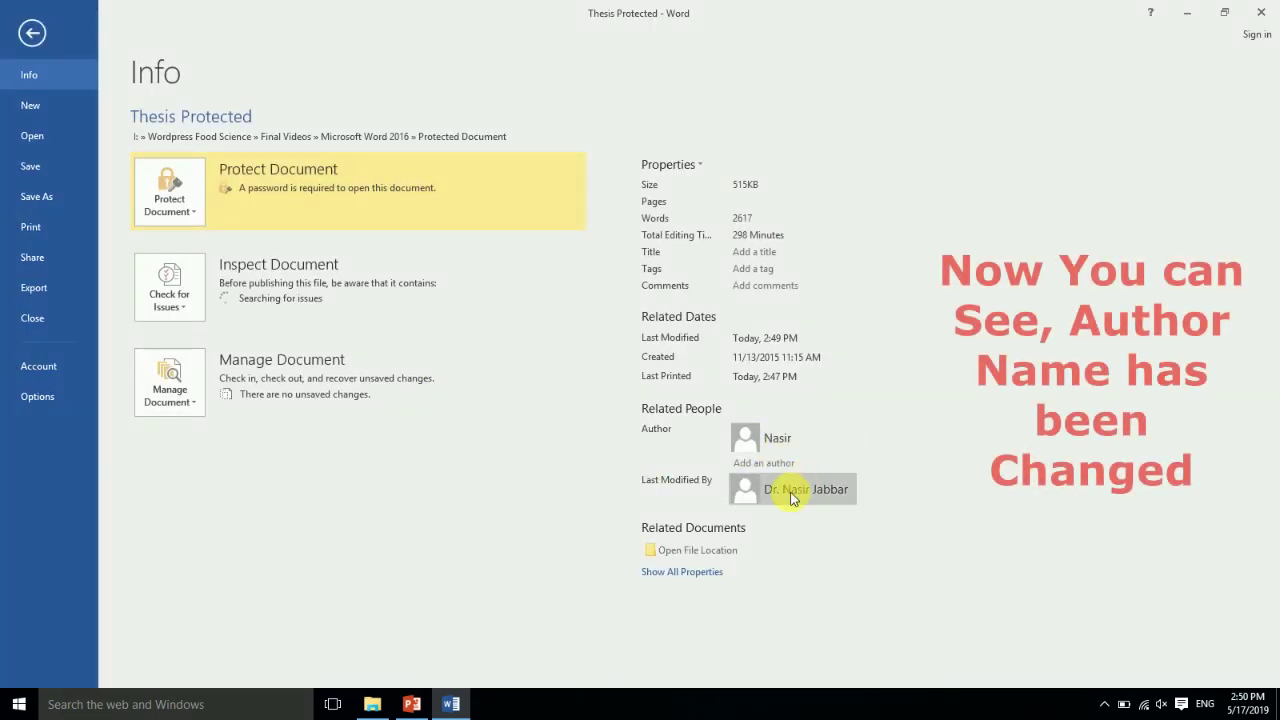
click(829, 565)
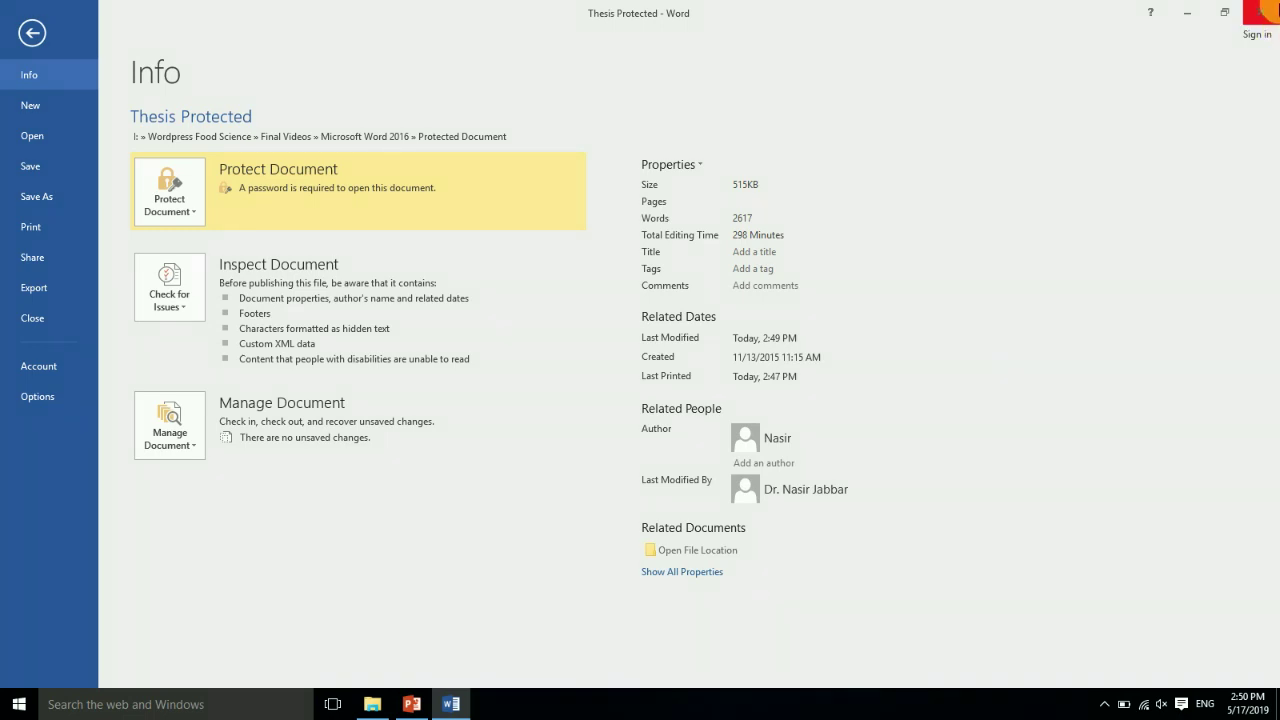
click(14, 30)
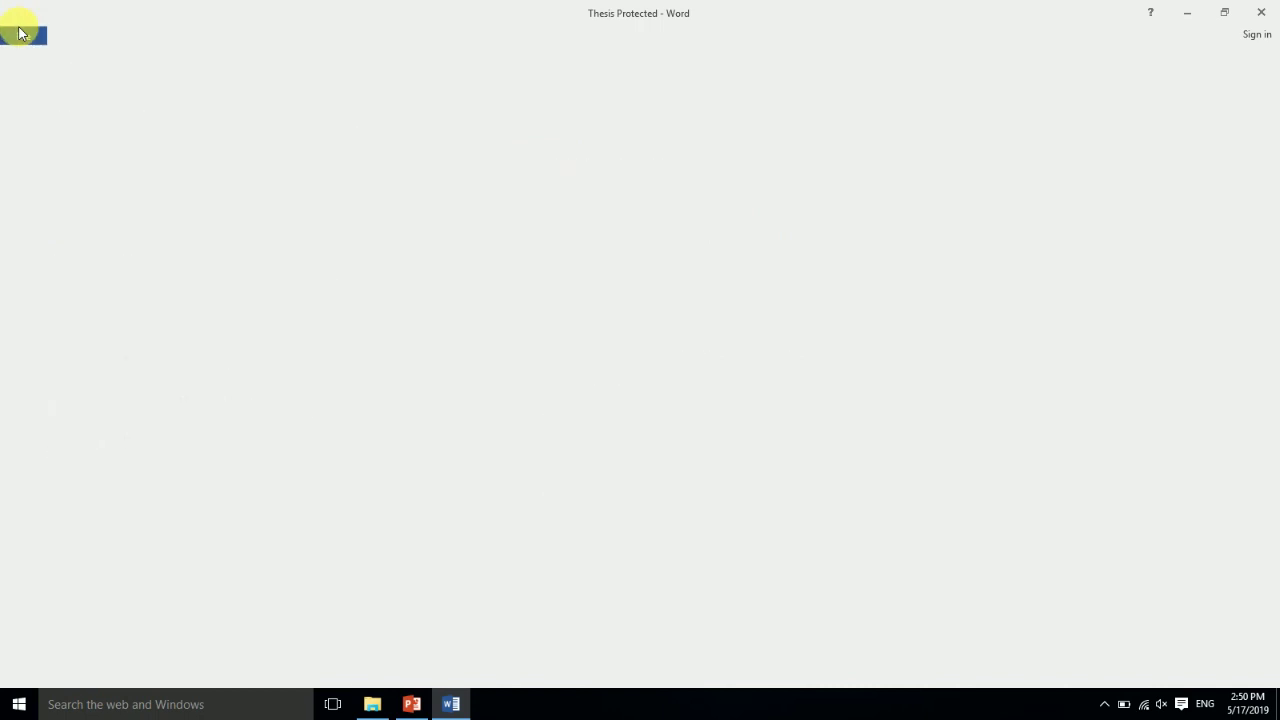
Close Word without saving and return to the PowerPoint presentation.
click(1262, 11)
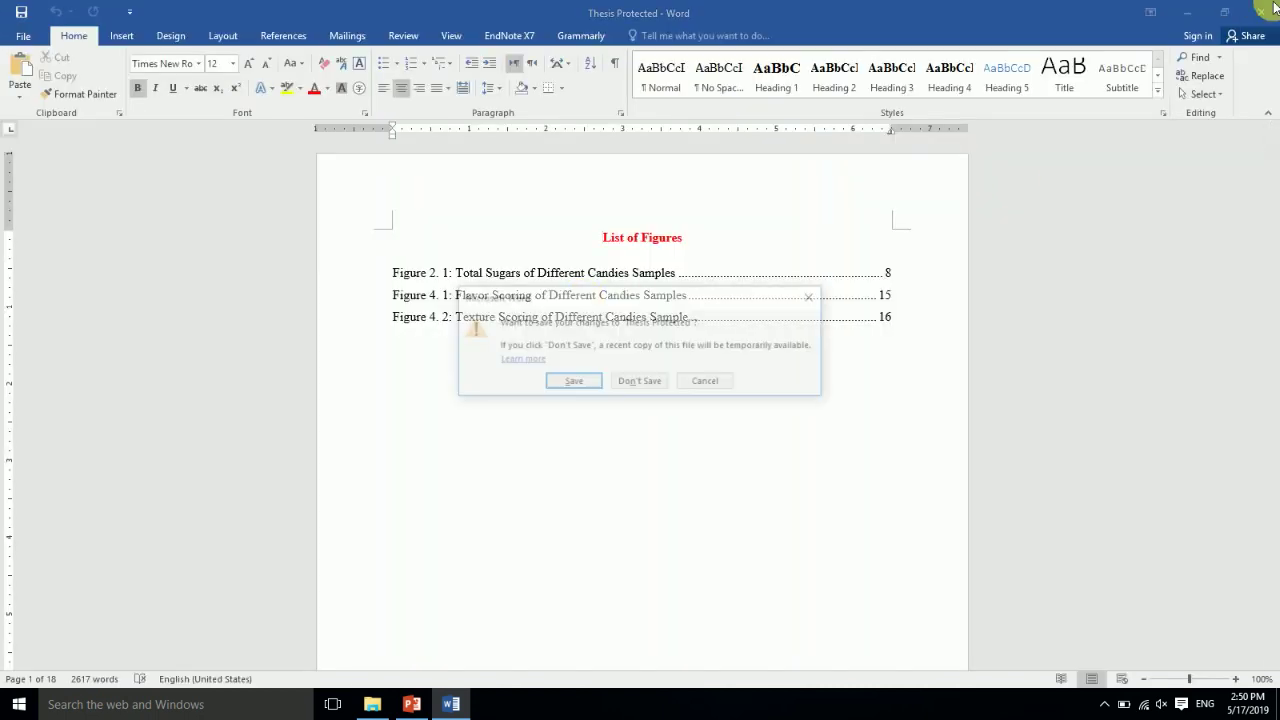
click(636, 383)
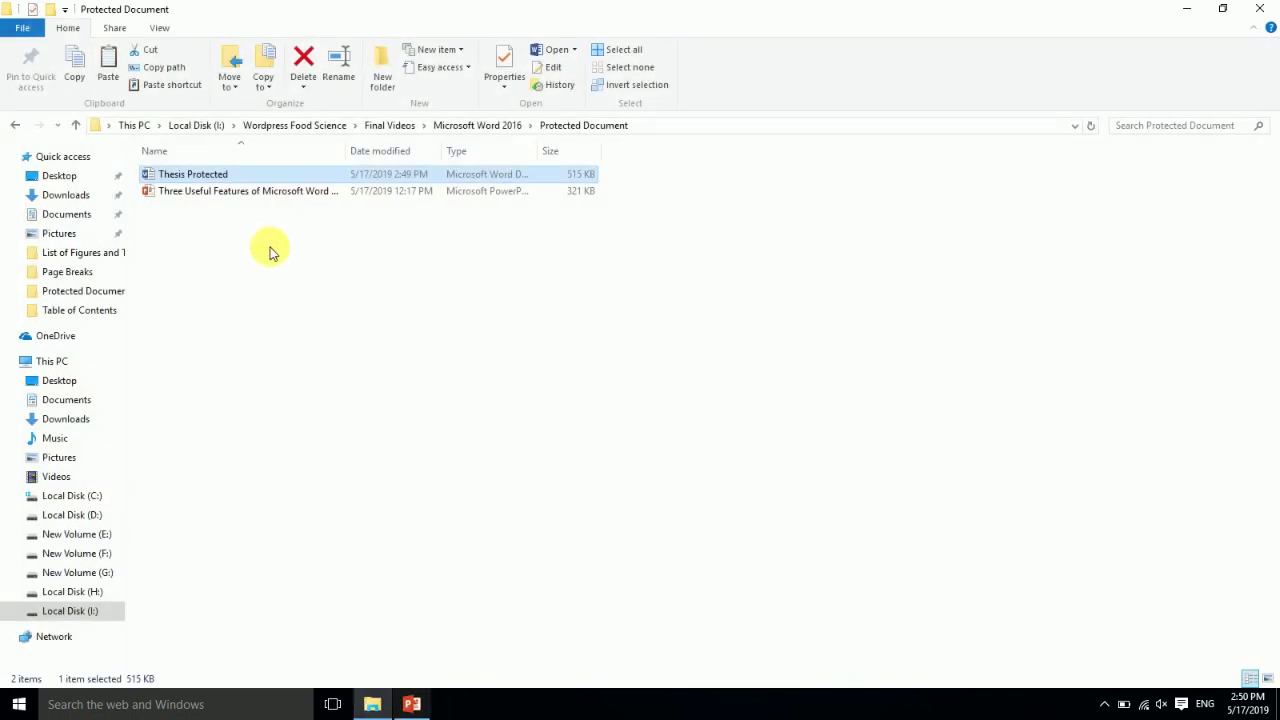
double_click(210, 190)
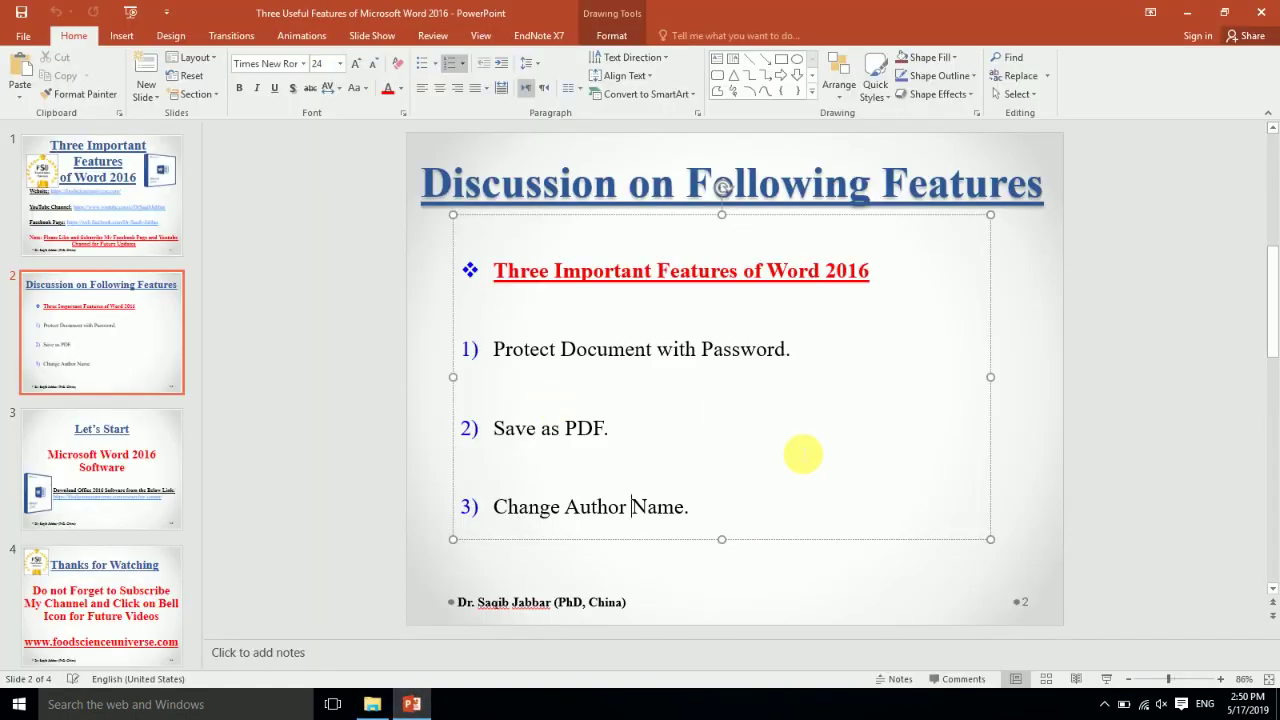
click(316, 415)
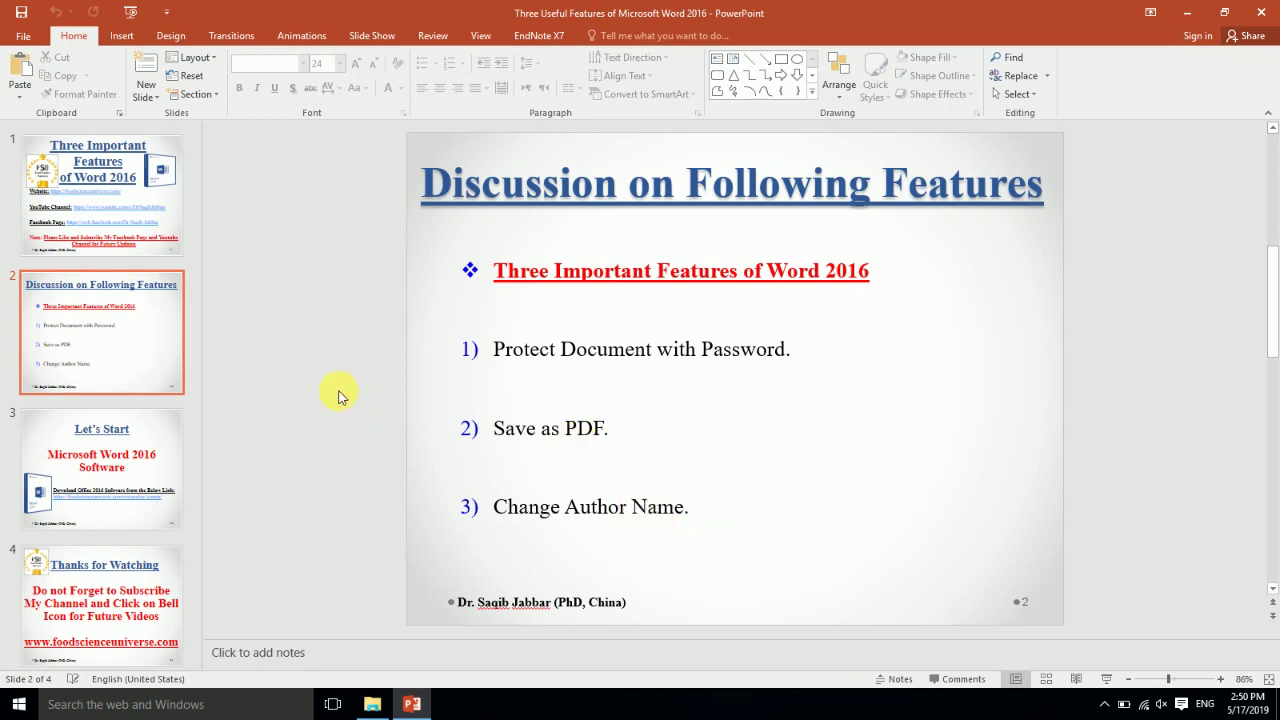
Run the slide show from the Let's Start slide 3 through to the Thanks for Watching slide.
click(130, 610)
click(100, 458)
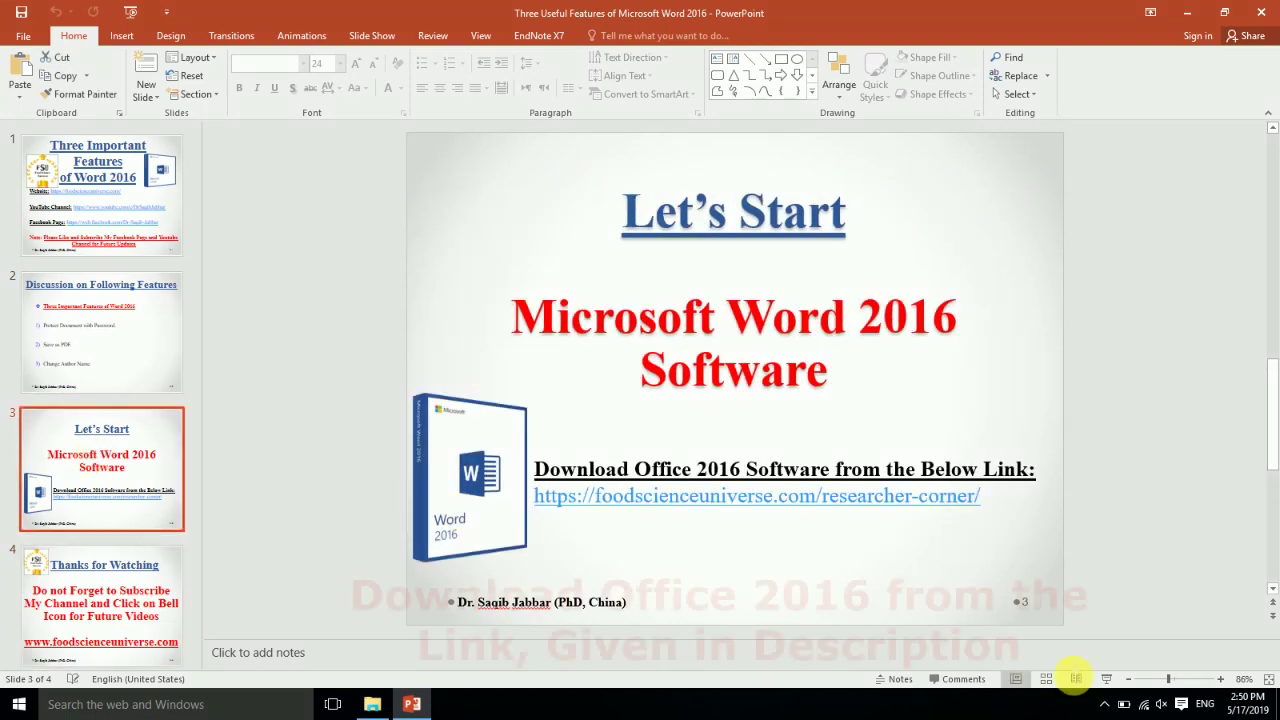
click(1106, 679)
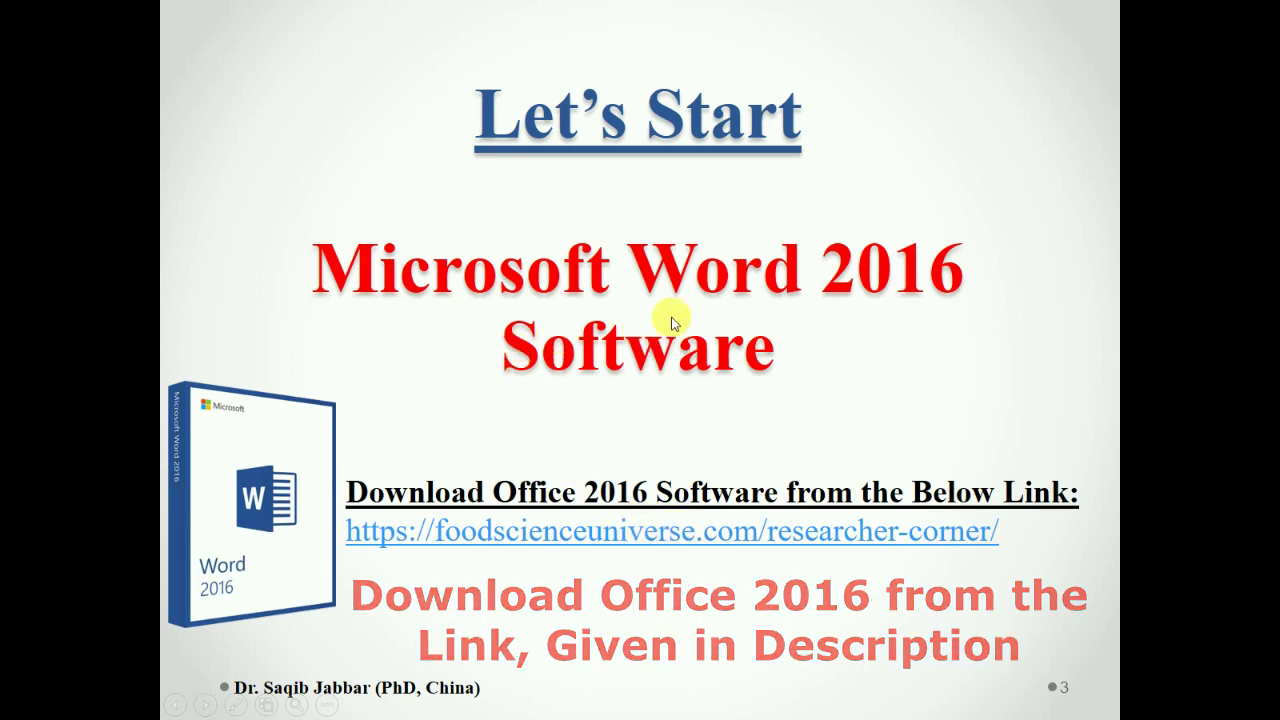
click(680, 356)
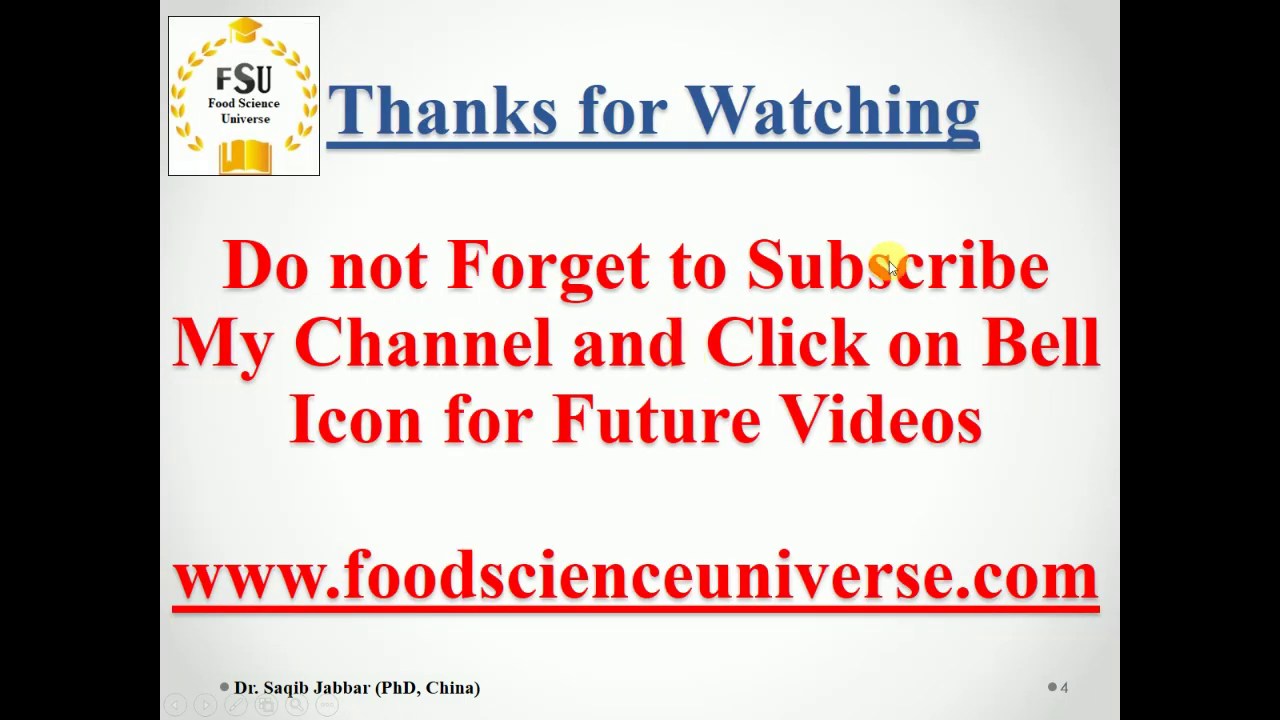